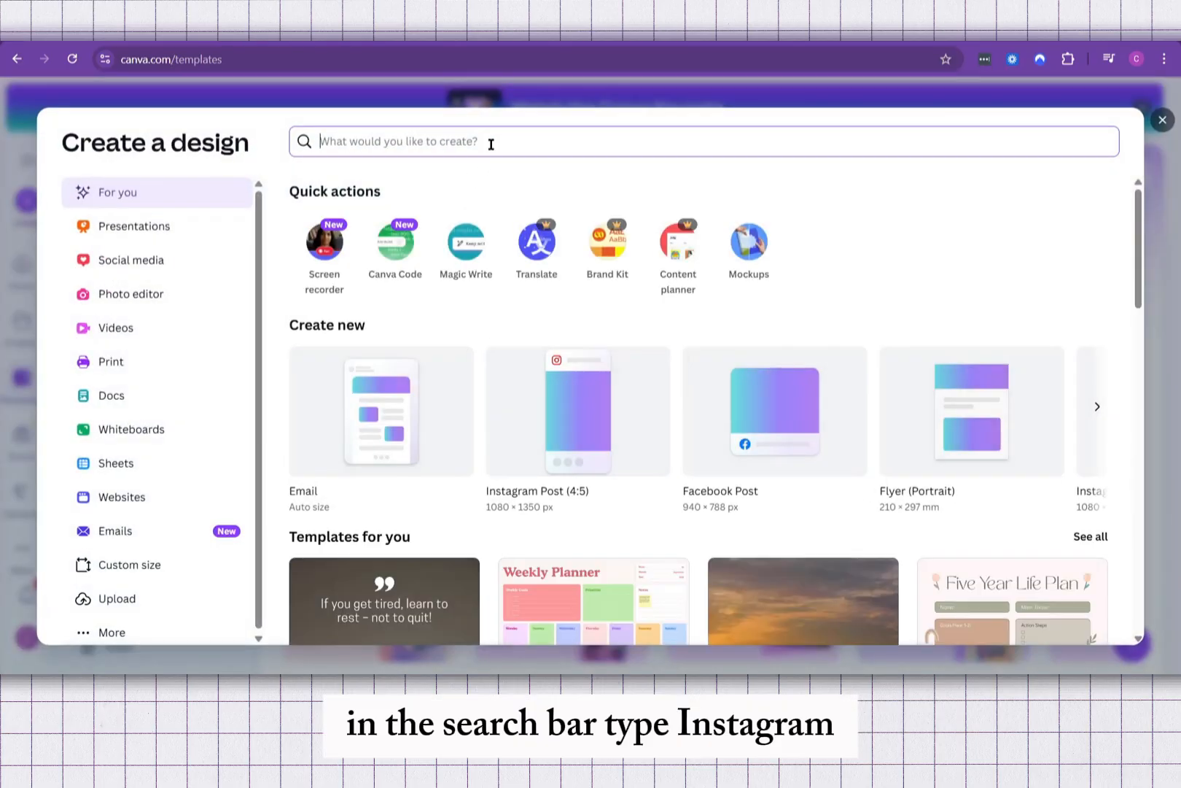
# Step: Find the Instagram formats and create a new square Instagram Post design (1080 × 1080 px)
pyautogui.write('in')
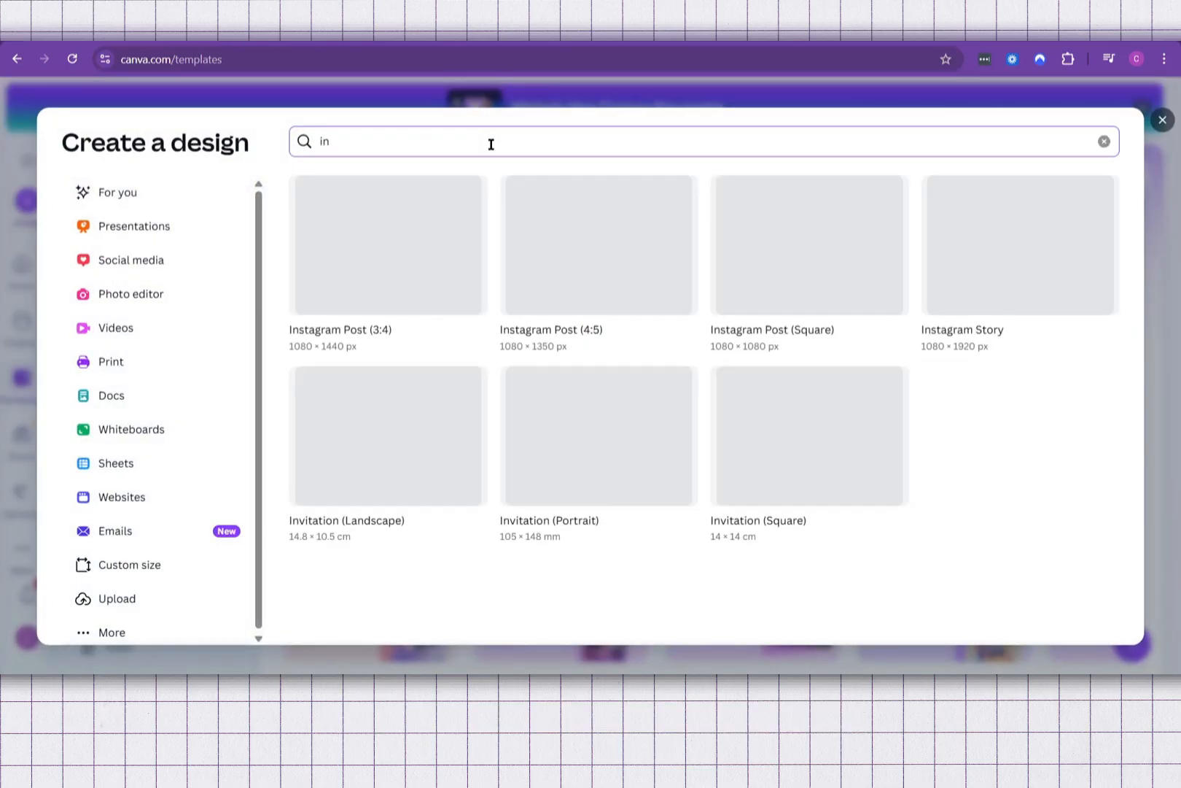
pyautogui.write('stagram')
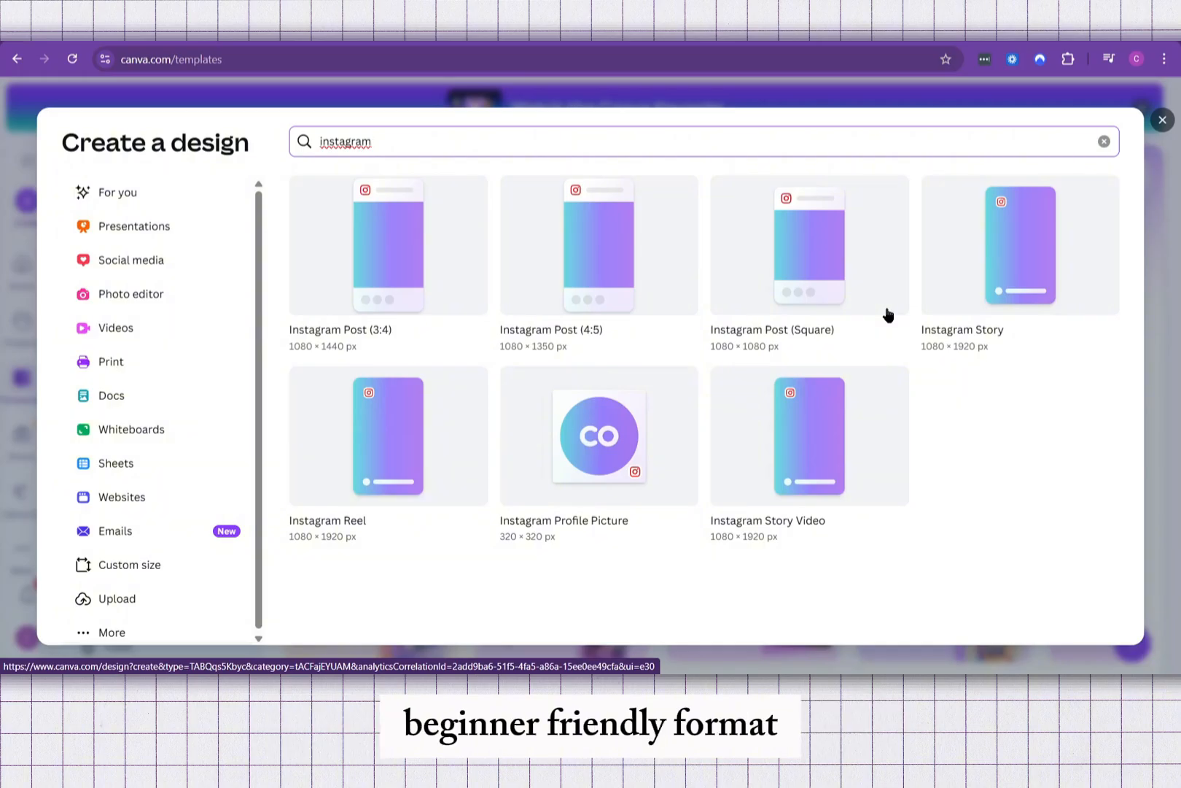
pyautogui.click(802, 272)
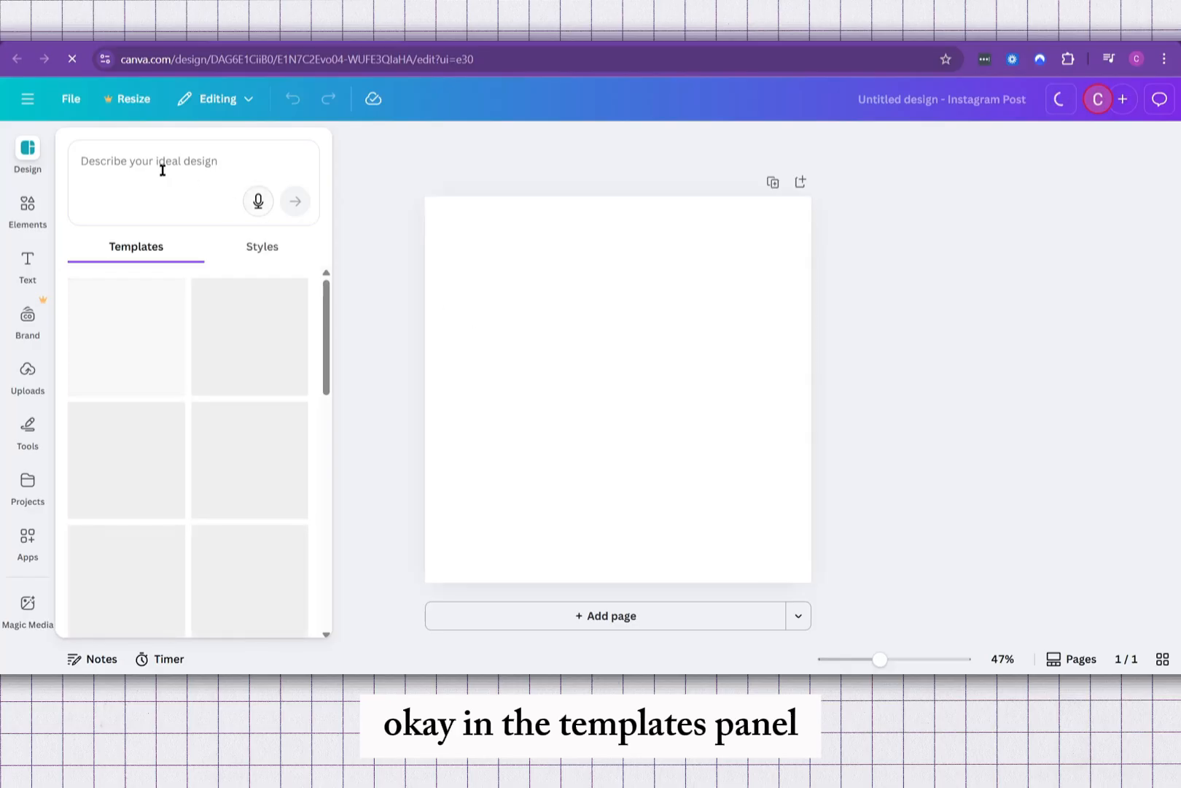
# Step: Search the design templates for "Pets"
pyautogui.click(116, 169)
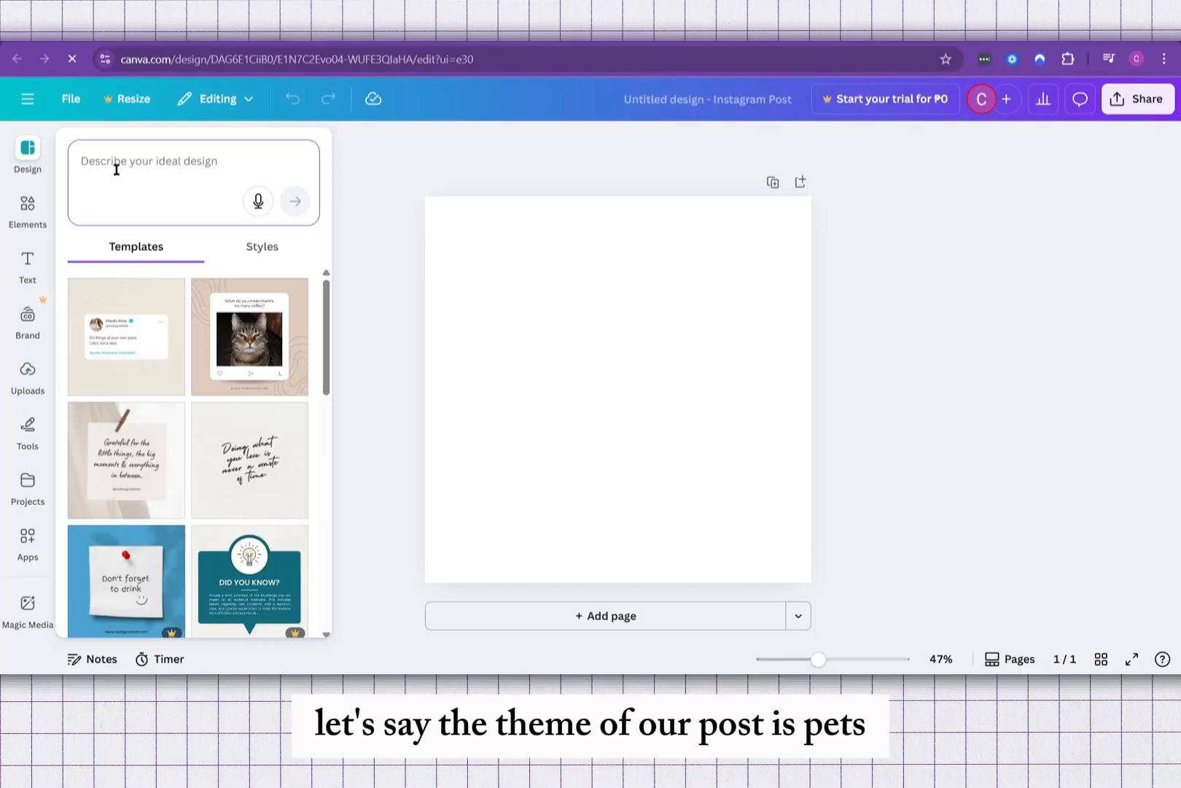
pyautogui.write('Pets')
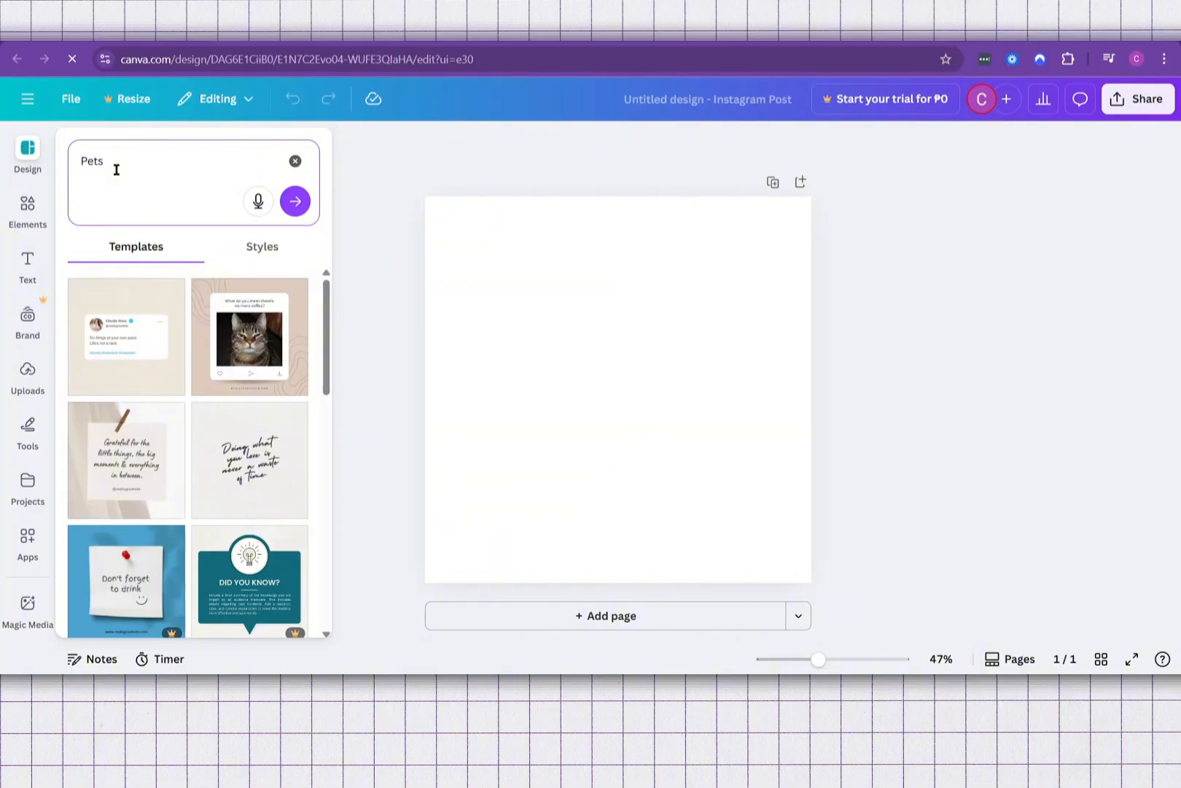
pyautogui.press('Return')
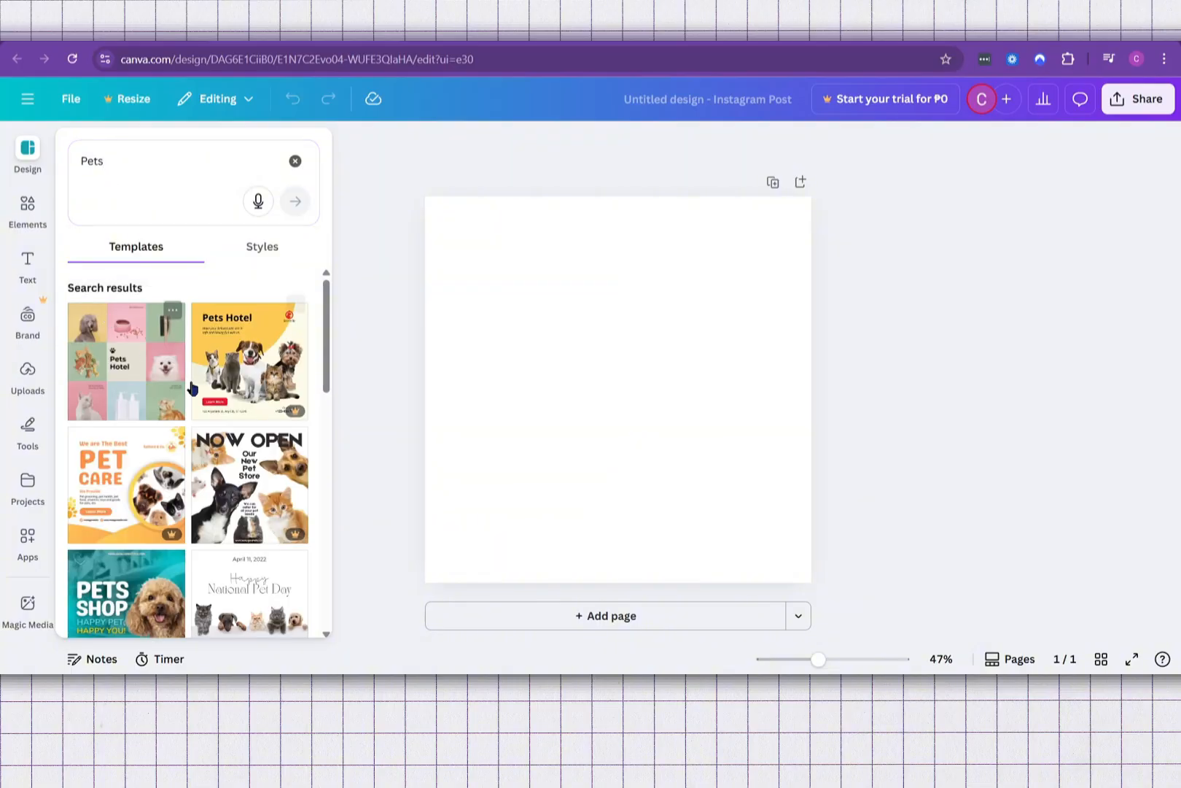
# Step: Find the orange "Special Discounts!" template with the dog and cat and apply it to the blank page
pyautogui.scroll(-2, 192, 388)
pyautogui.scroll(2, 272, 433)
pyautogui.scroll(-3, 275, 437)
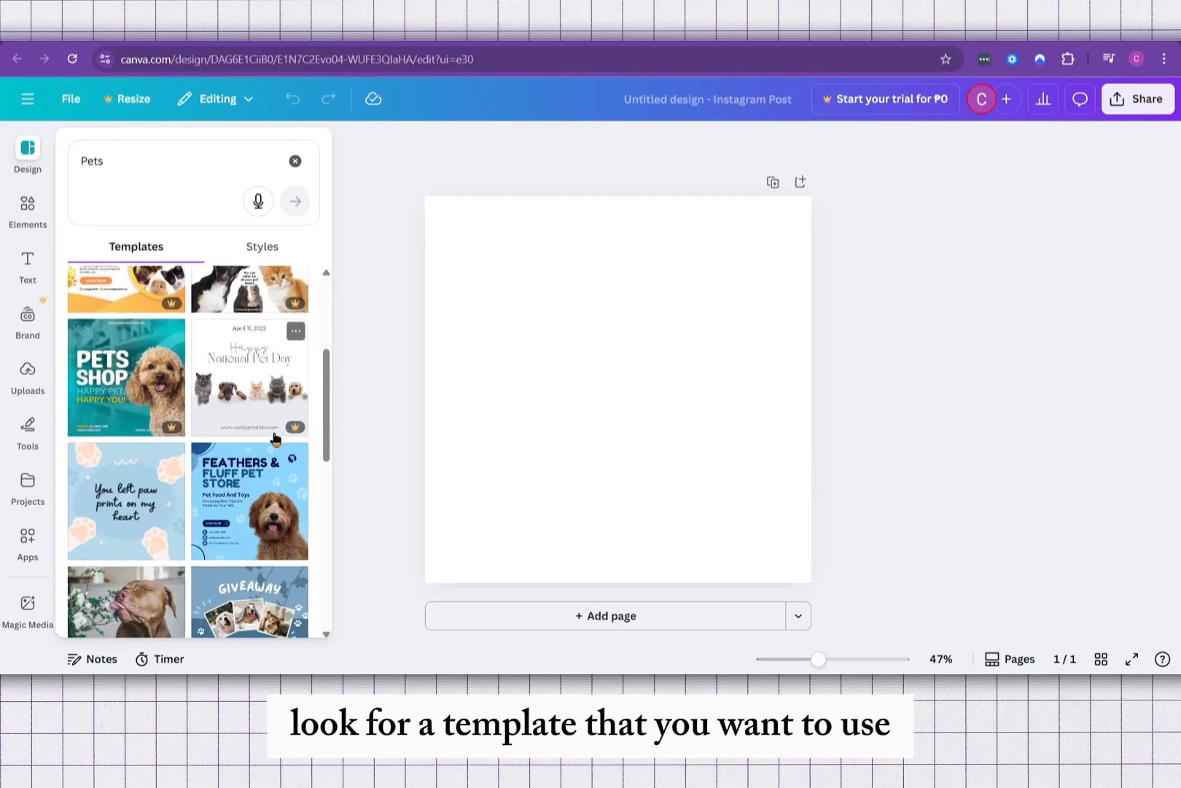
pyautogui.scroll(-3, 275, 438)
pyautogui.click(260, 387)
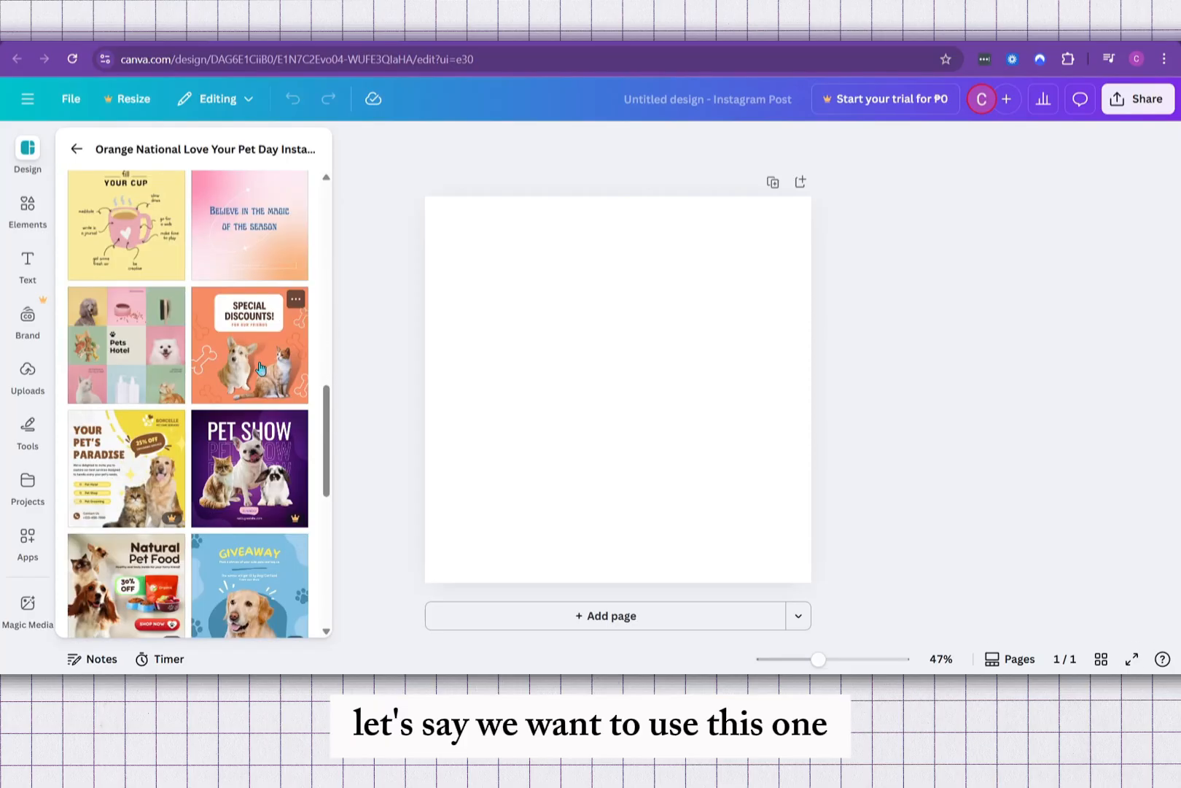
pyautogui.click(259, 356)
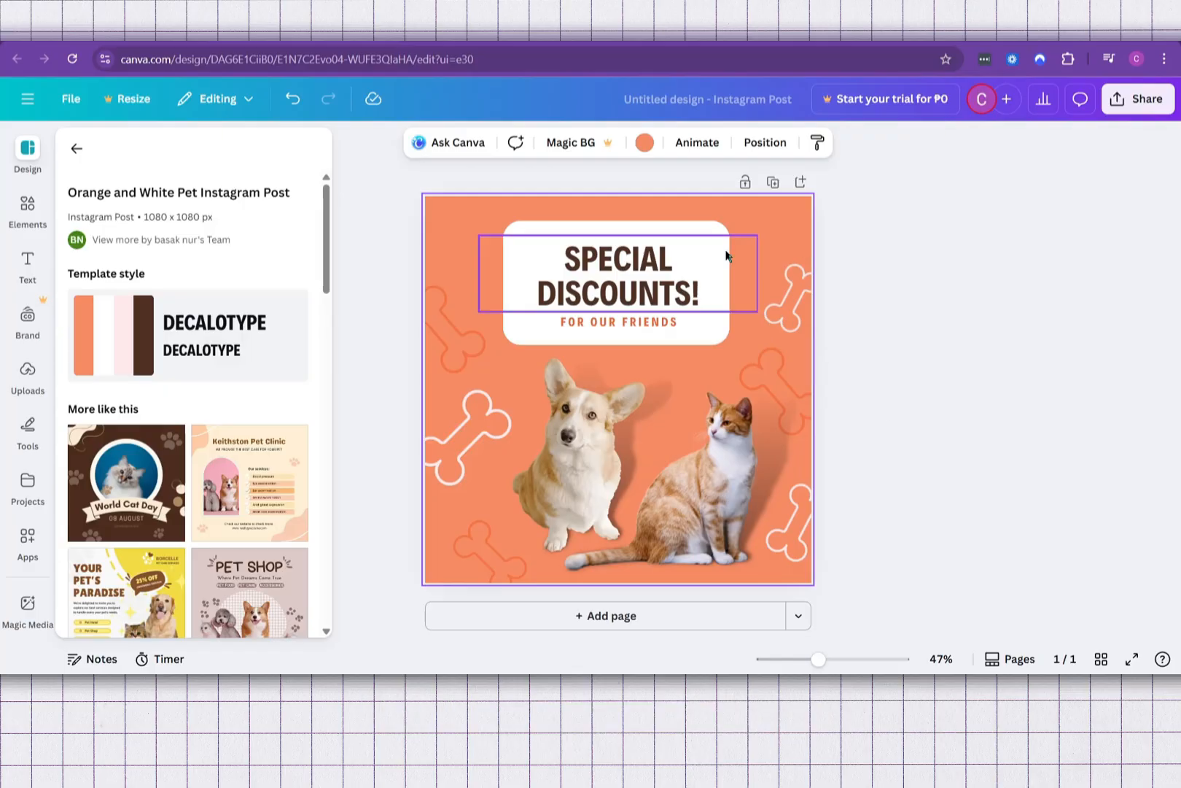
# Step: Replace the "Special Discounts!" headline text with "APPRECIATION POST FOR OUR"
pyautogui.click(641, 271)
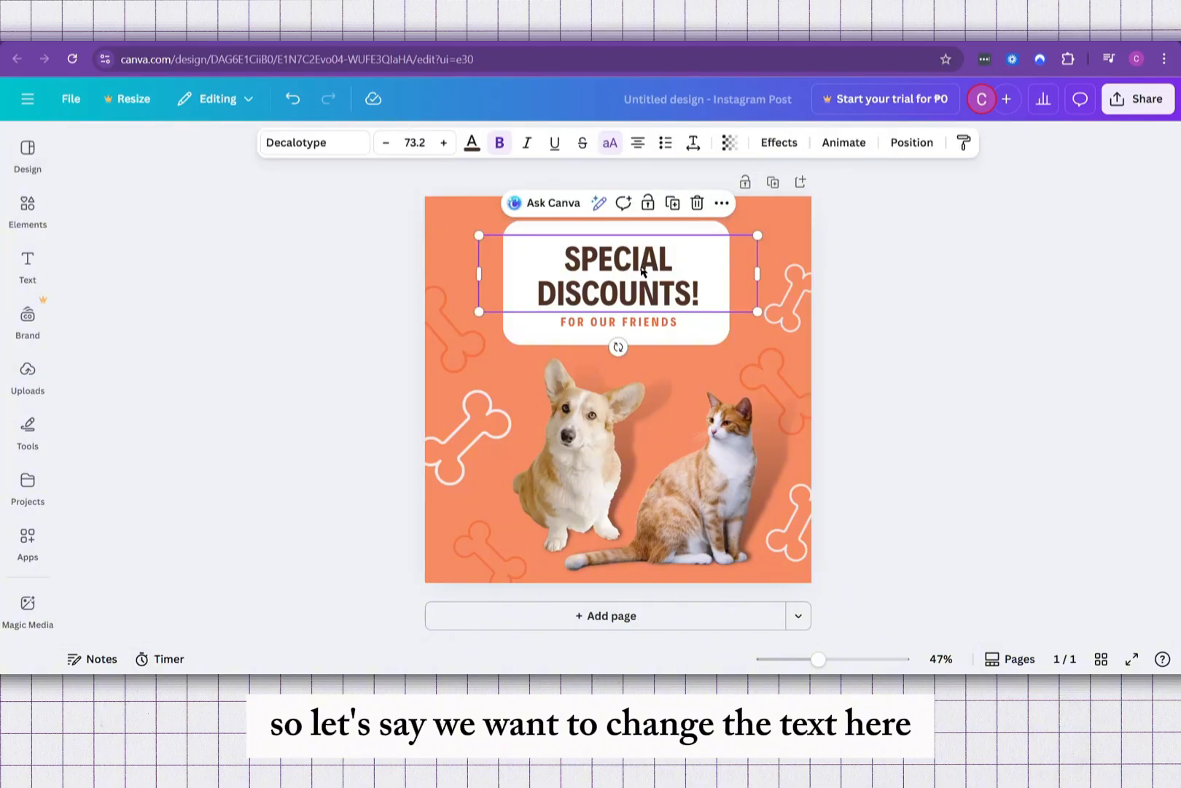
pyautogui.click(641, 271)
pyautogui.write('APP')
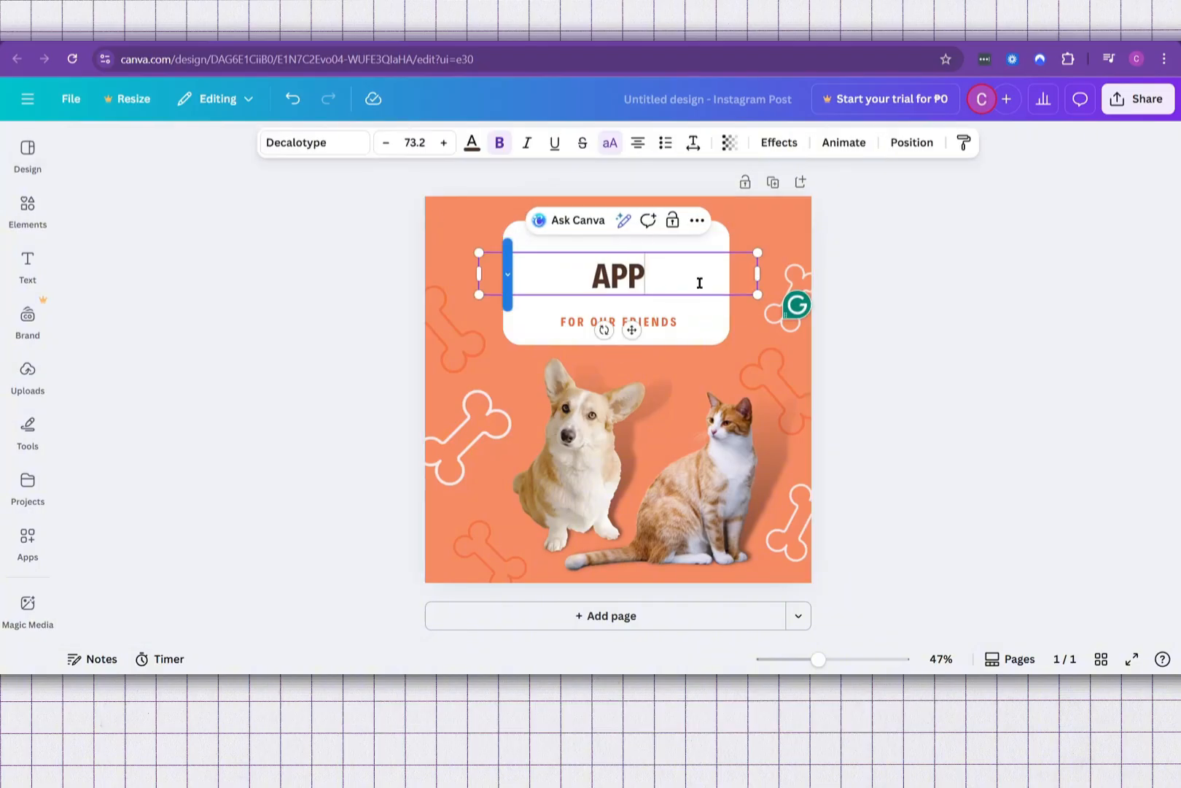
pyautogui.write('RECIATION')
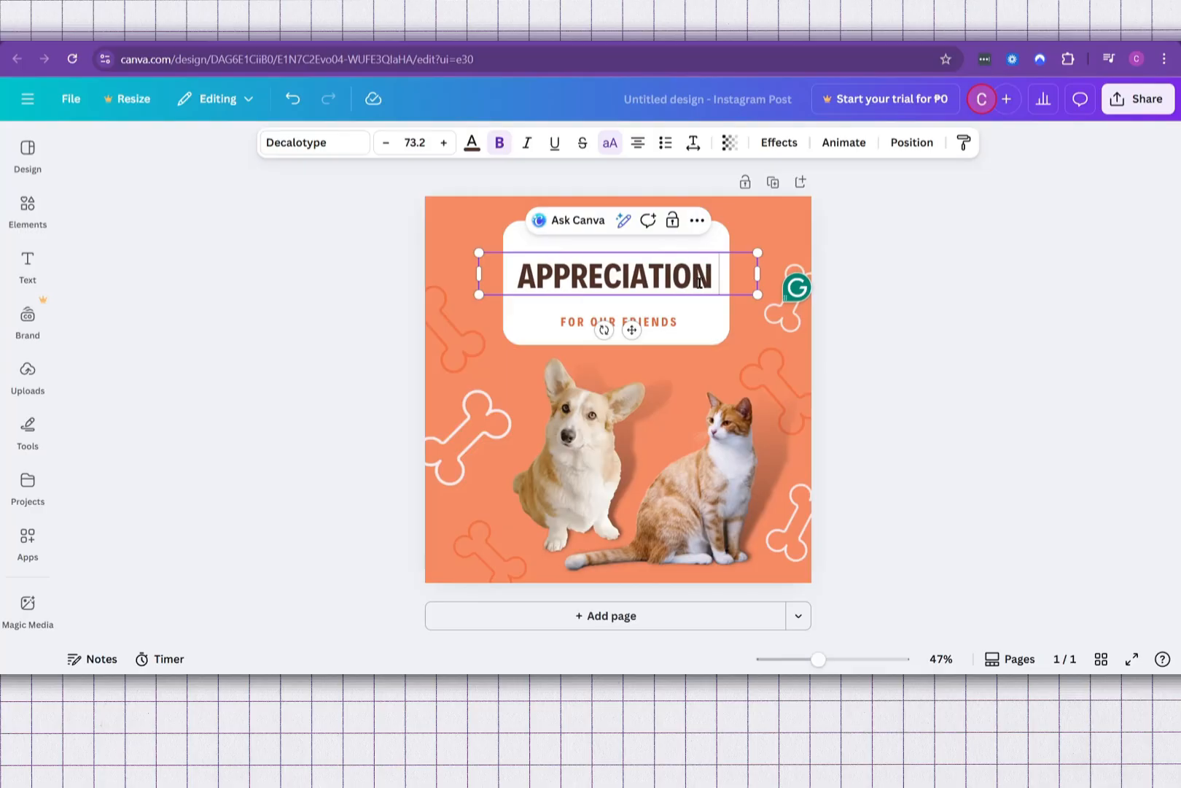
pyautogui.write(' POST FOR OUR')
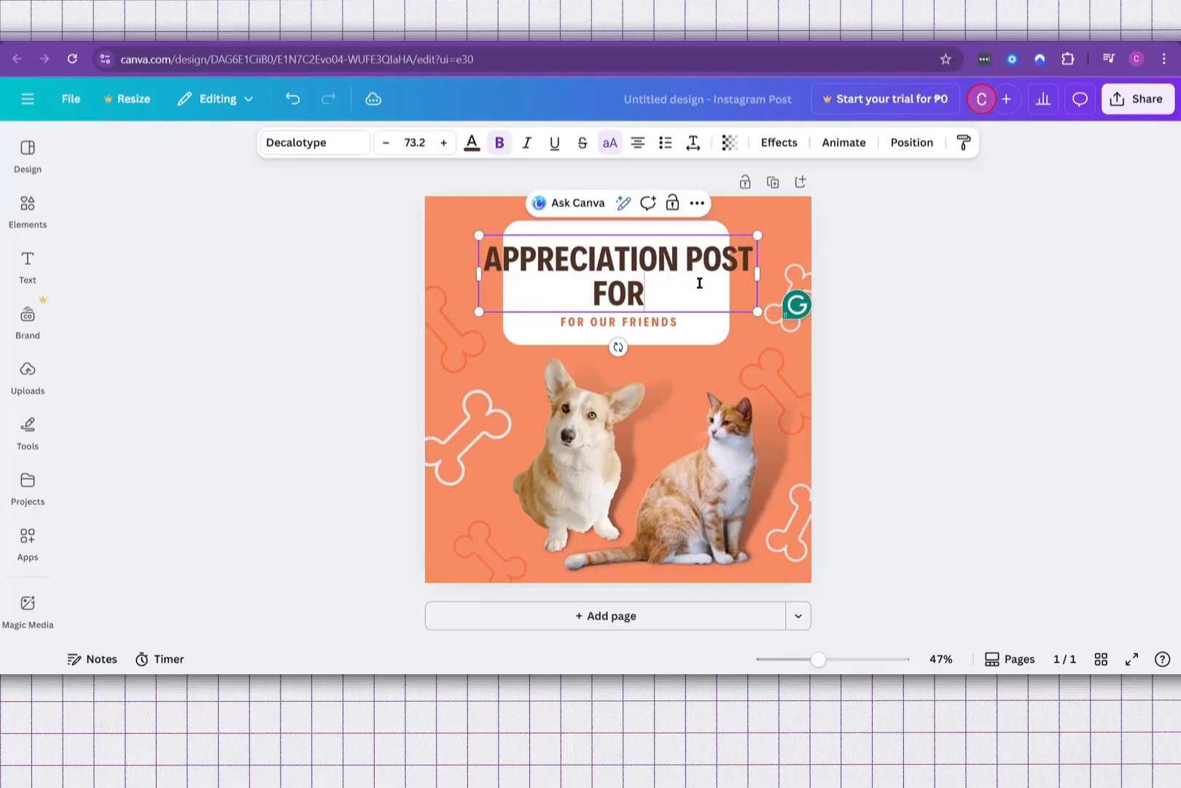
# Step: Replace the small subtitle under the headline with "FURRY FRIENDS"
pyautogui.doubleClick(665, 318)
pyautogui.write('FURRY FRIENDS')
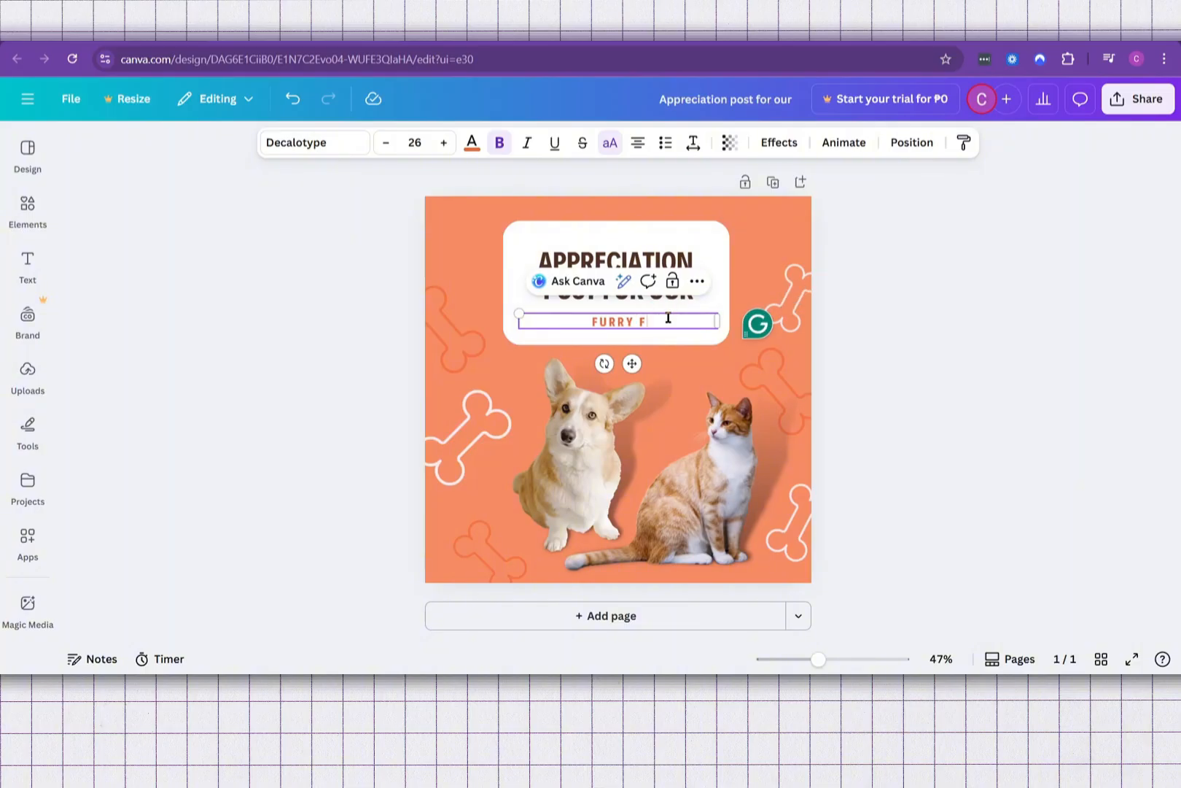
pyautogui.click(974, 318)
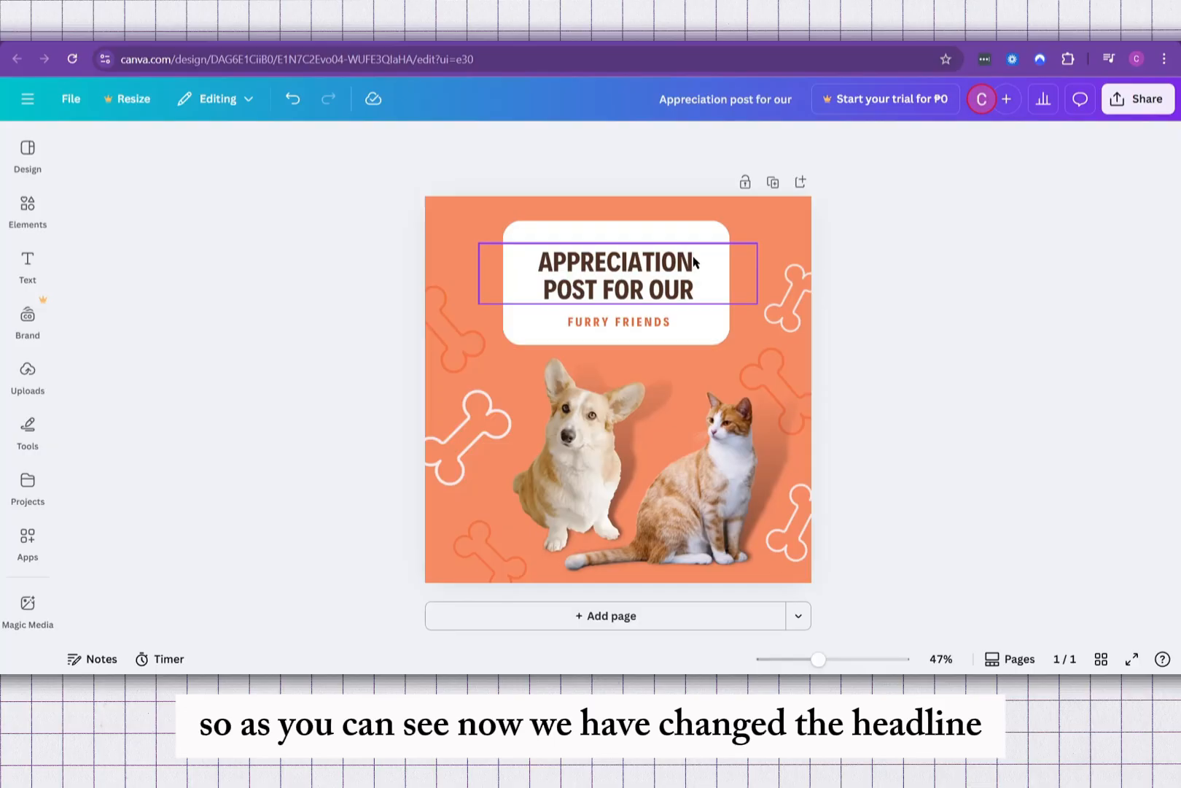
# Step: Delete the white bone beside the headline card and add the recently used brown dog face graphic, resized smaller, in its place
pyautogui.click(788, 325)
pyautogui.press('Delete')
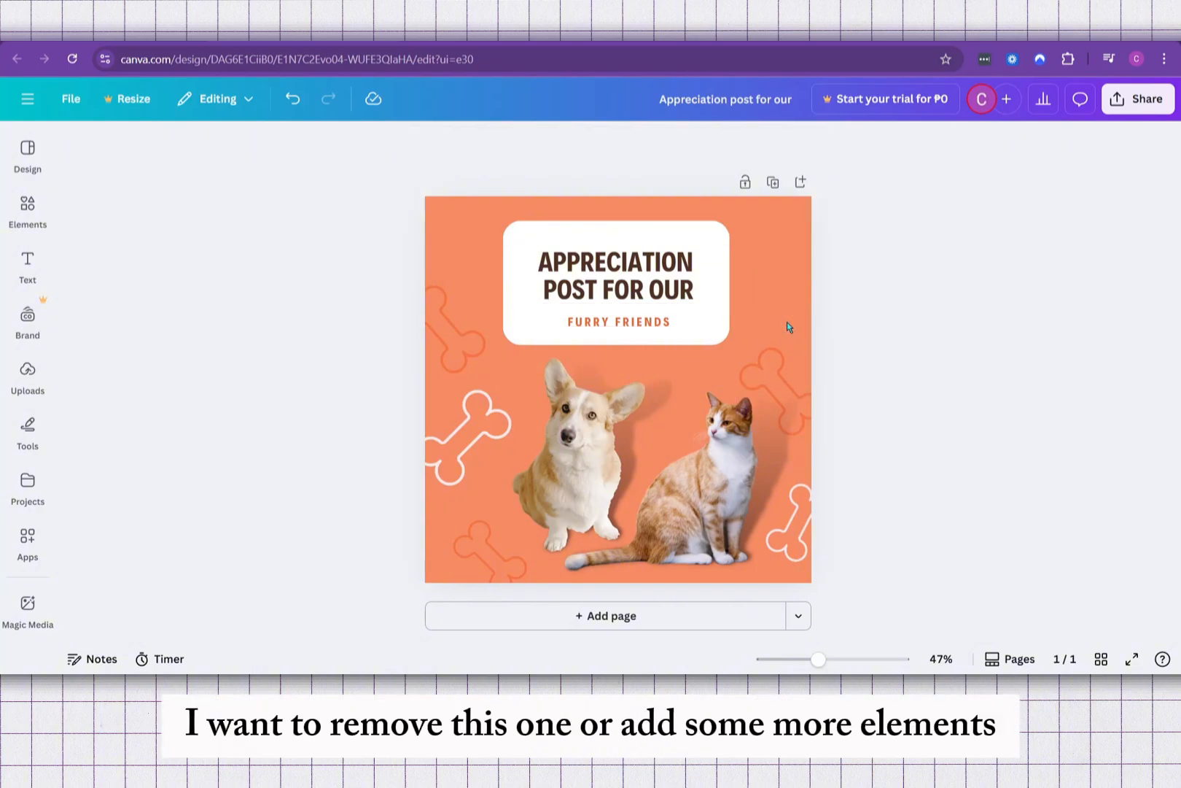
pyautogui.click(35, 210)
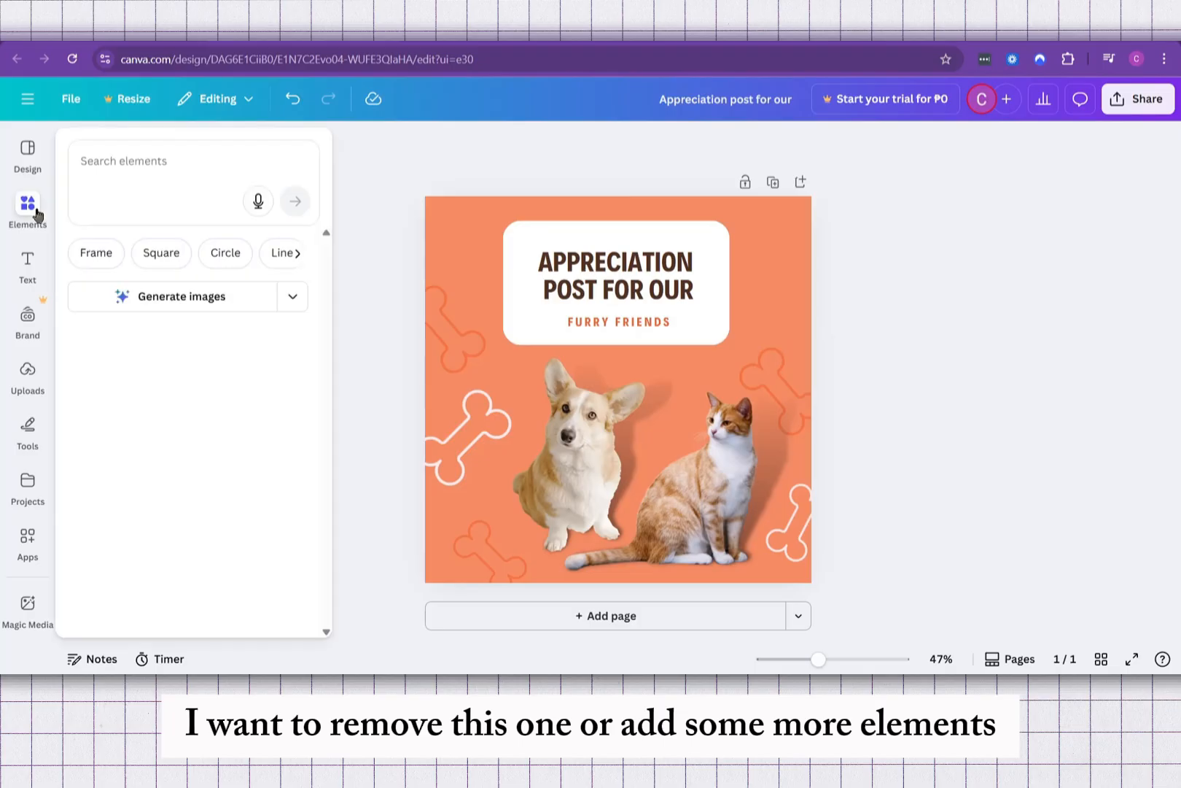
pyautogui.click(176, 155)
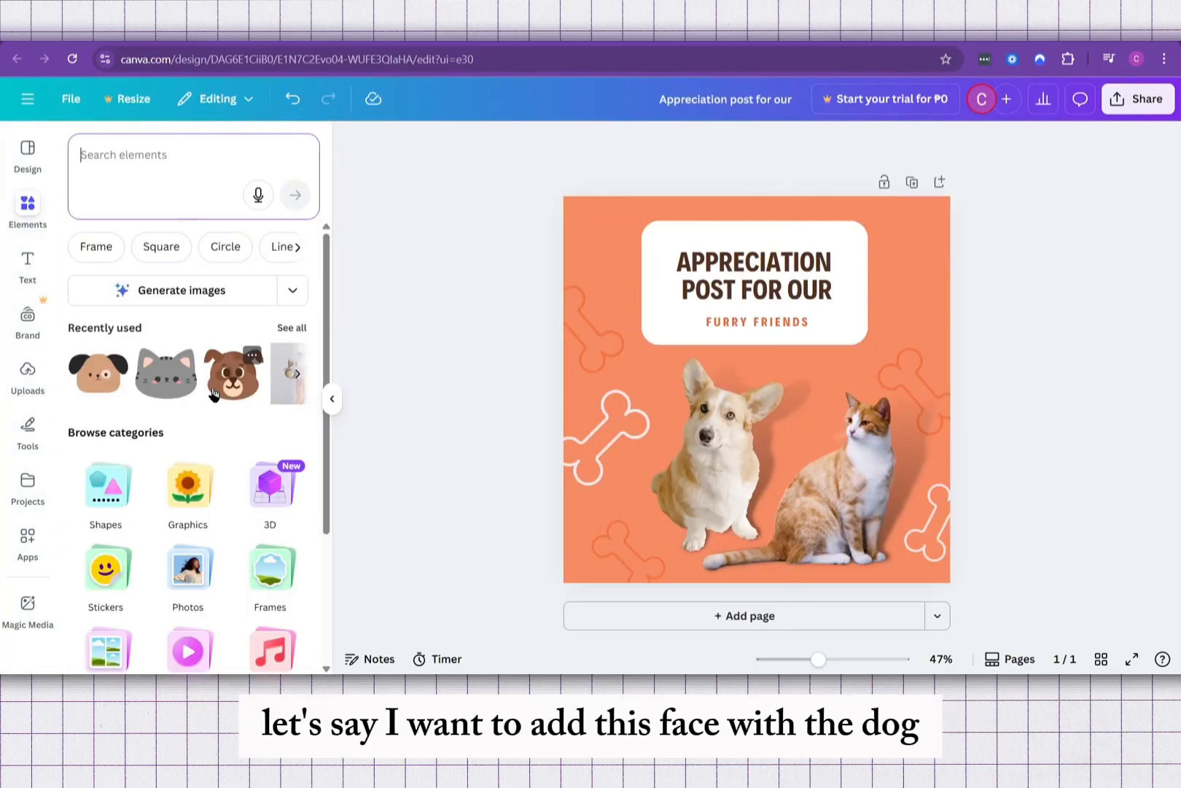
pyautogui.click(237, 377)
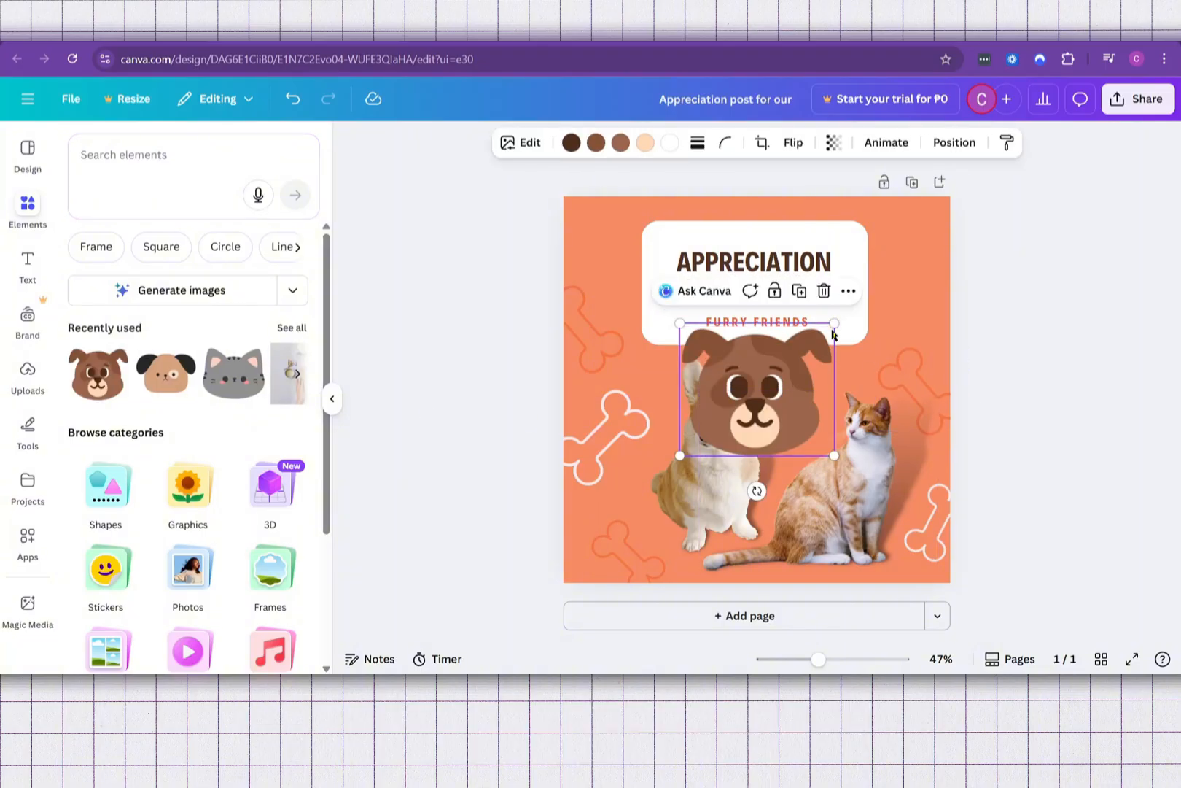
pyautogui.moveTo(834, 323); pyautogui.dragTo(894, 298)
pyautogui.click(1035, 367)
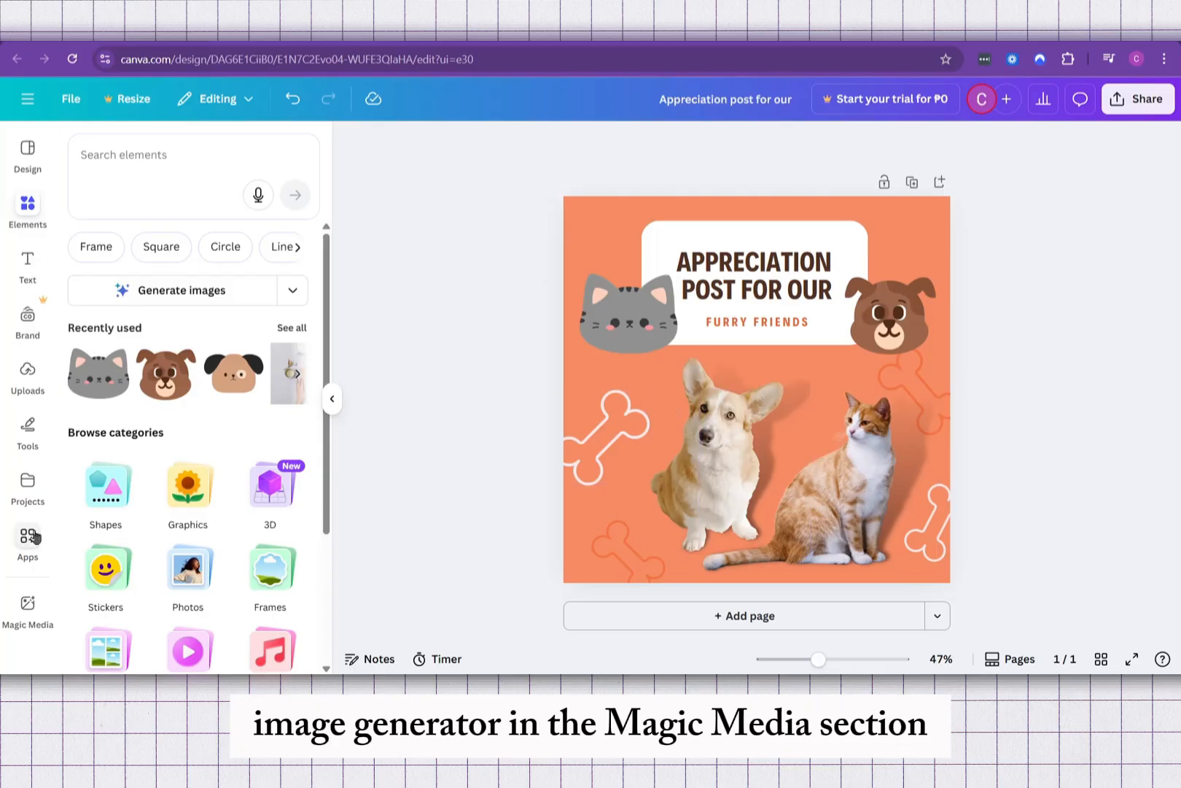
pyautogui.click(35, 624)
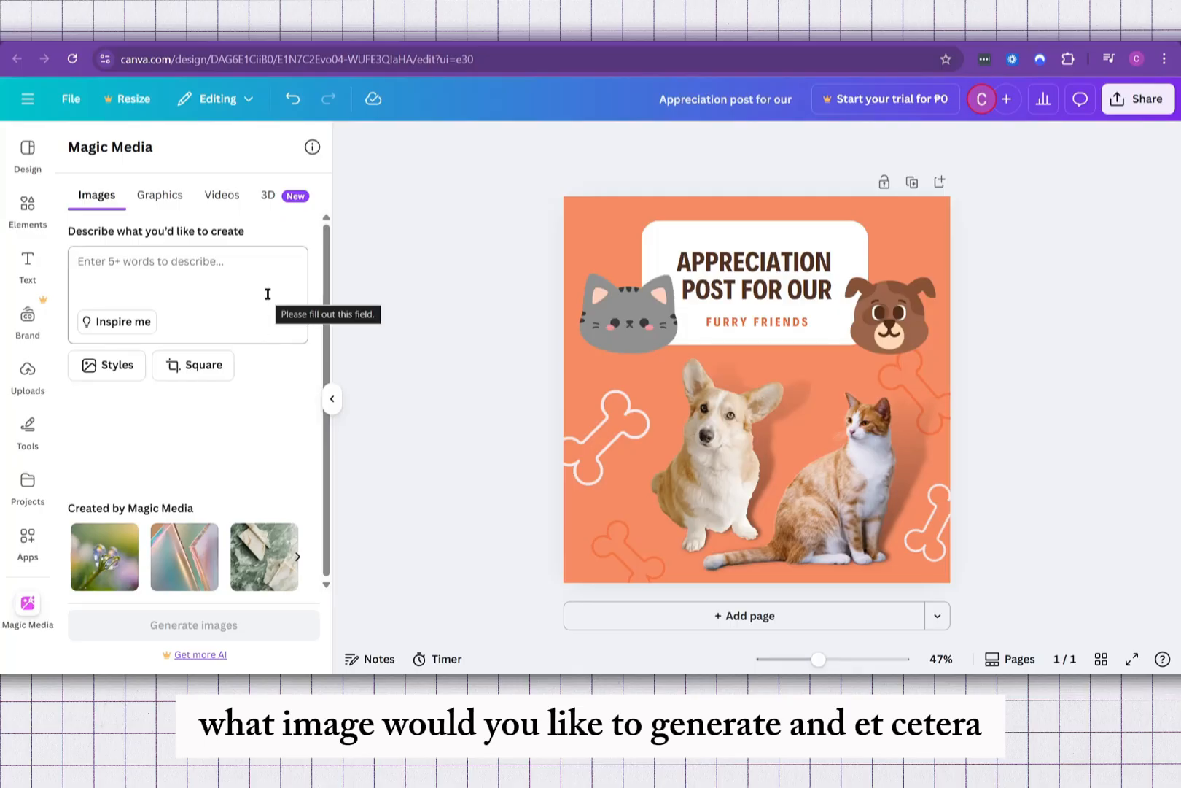
pyautogui.click(28, 205)
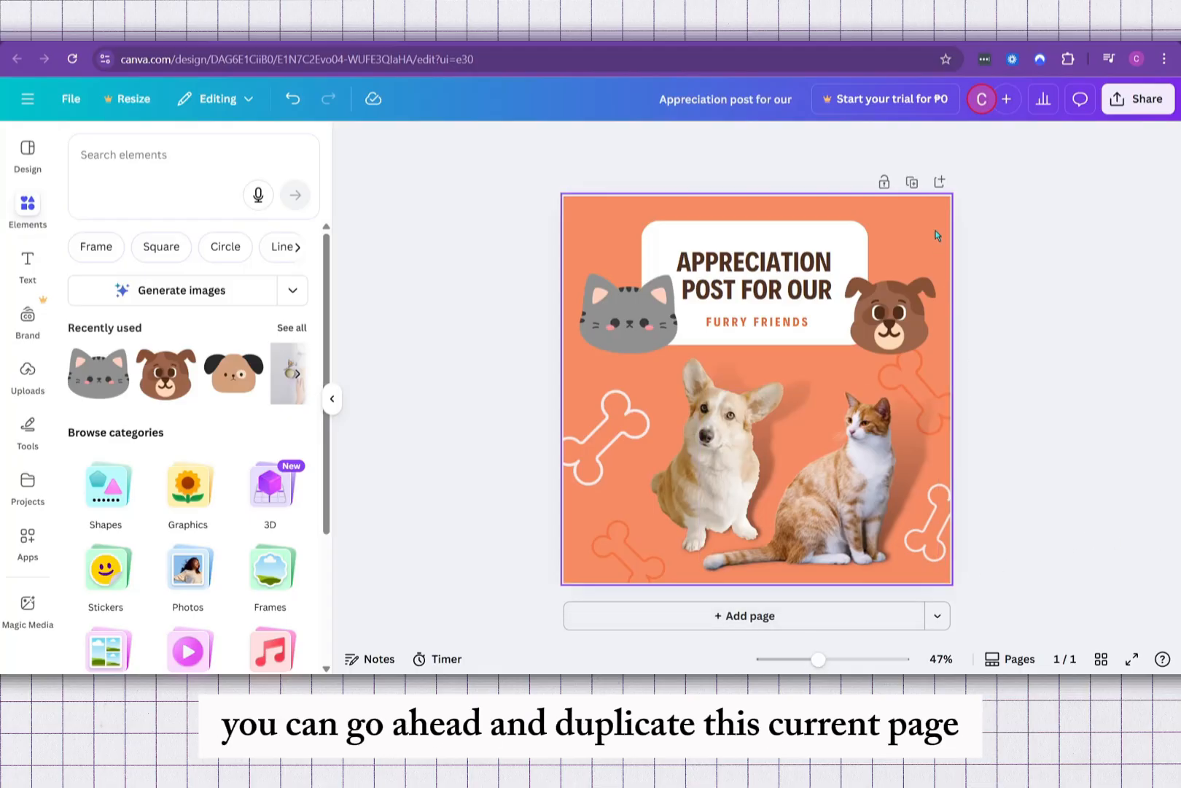
# Step: Duplicate the page and delete the pet photos, cartoon faces and bone graphics from the copy, keeping the headline card
pyautogui.click(911, 182)
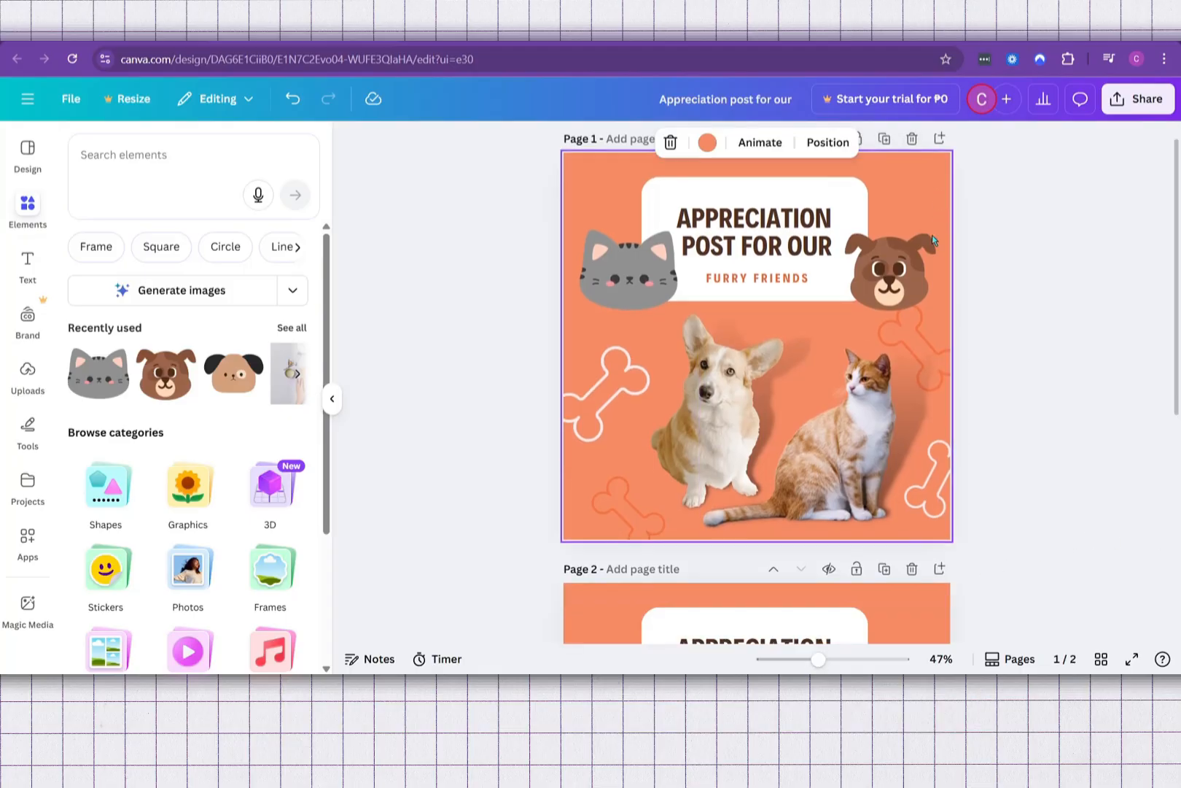
pyautogui.click(892, 328)
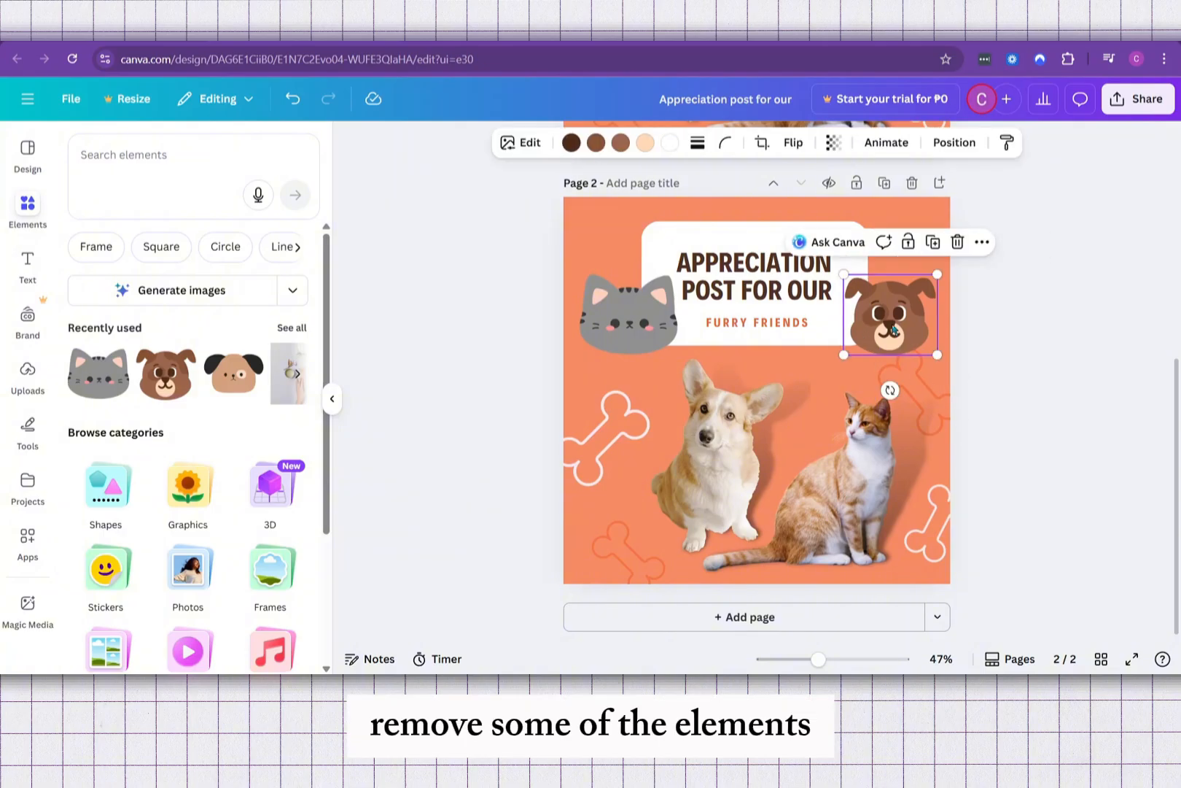
pyautogui.press('Delete')
pyautogui.click(858, 430)
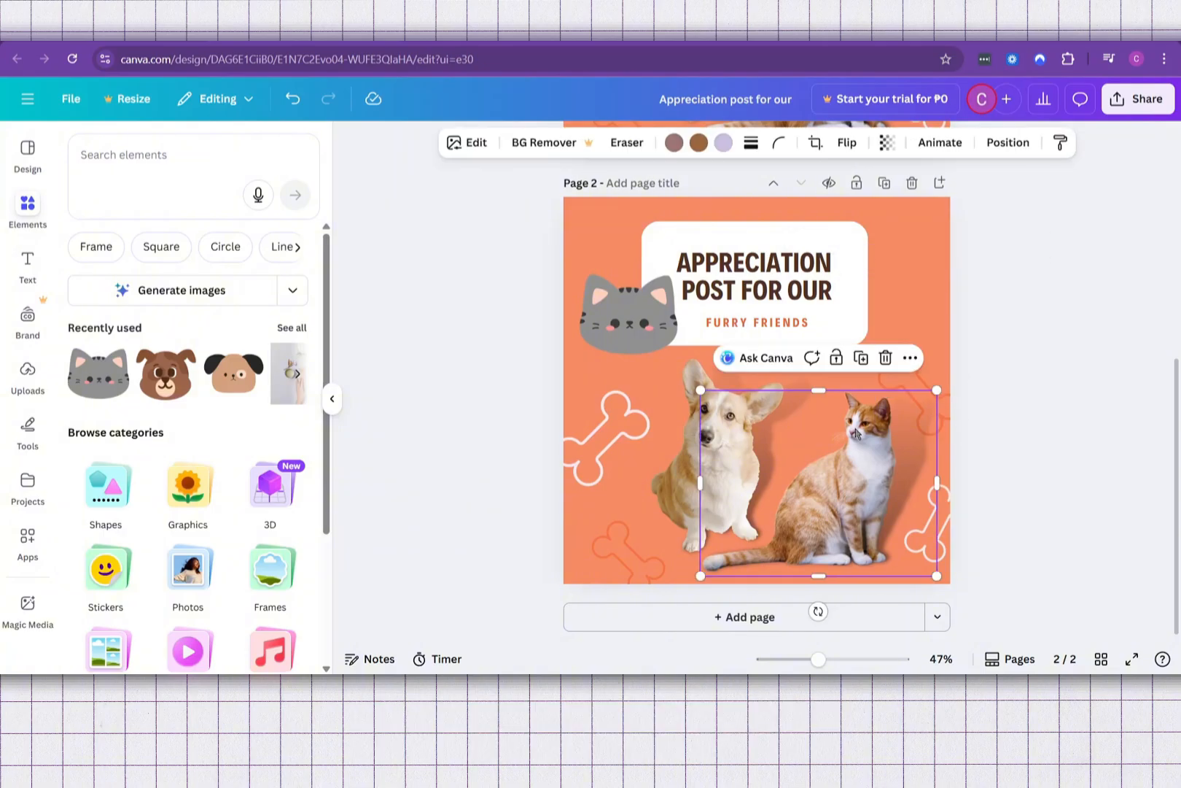
pyautogui.press('Delete')
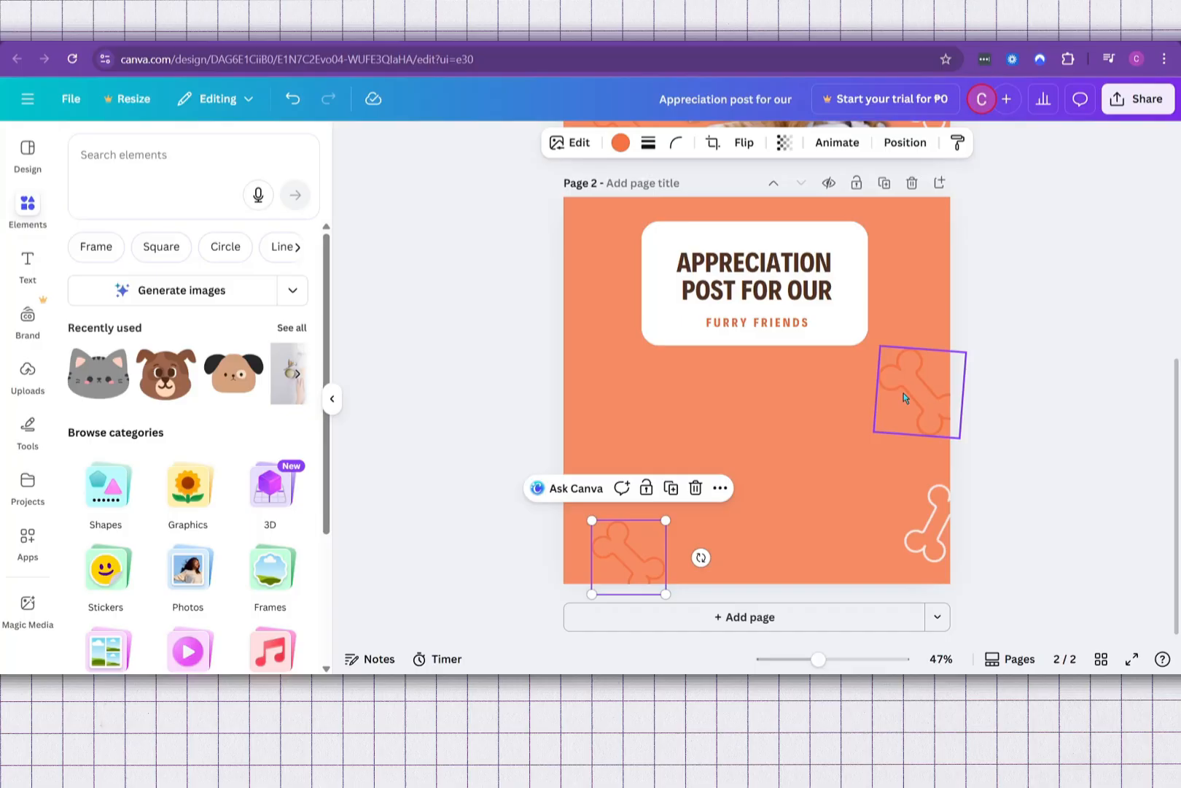
pyautogui.press('Delete')
pyautogui.click(903, 395)
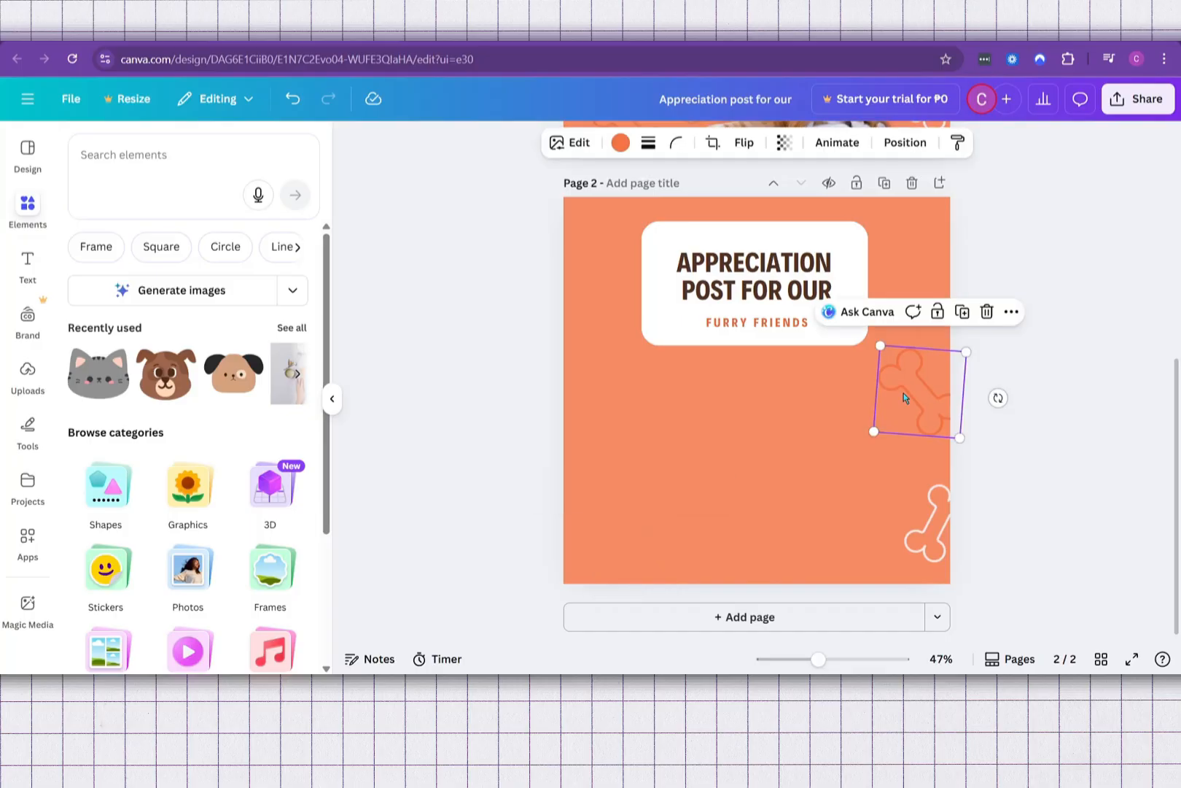
pyautogui.press('Delete')
pyautogui.click(921, 508)
pyautogui.press('Delete')
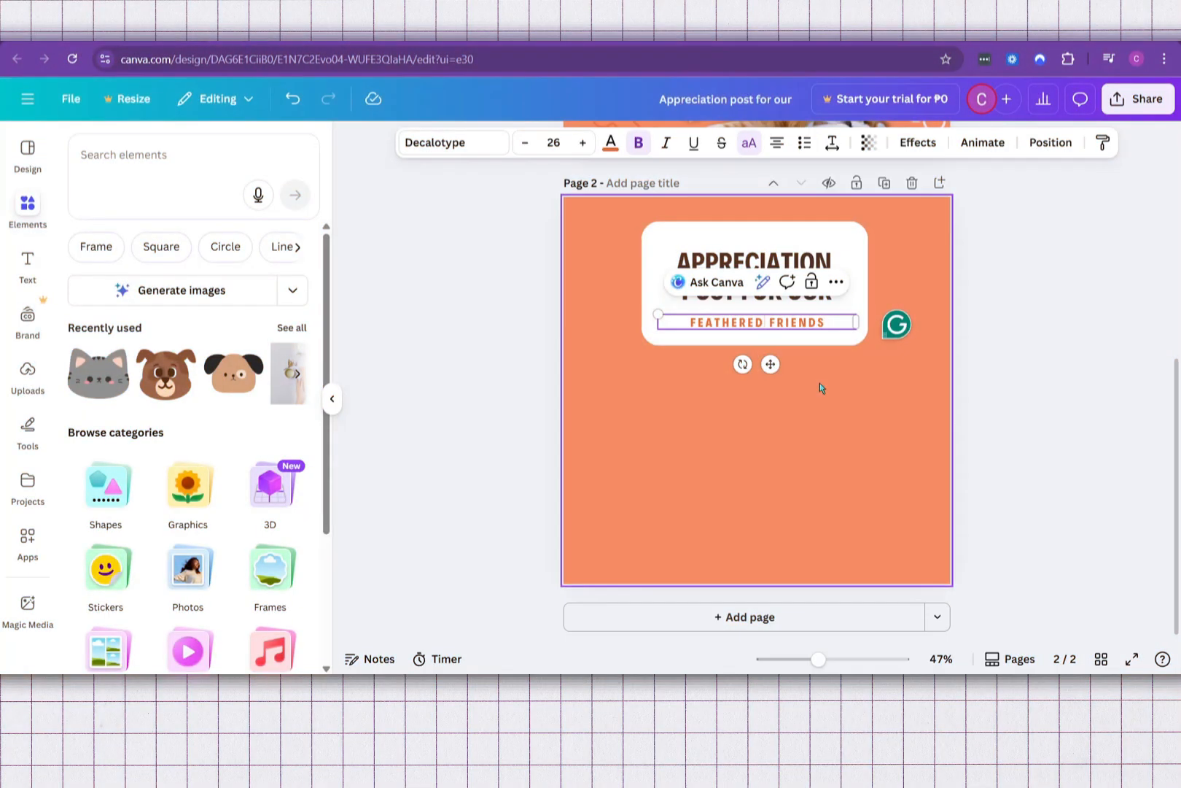
# Step: Change the subtitle on page 2 to "FEATHERED FRIENDS"
pyautogui.press('BackSpace')
pyautogui.press('BackSpace')
pyautogui.press('BackSpace')
pyautogui.press('BackSpace')
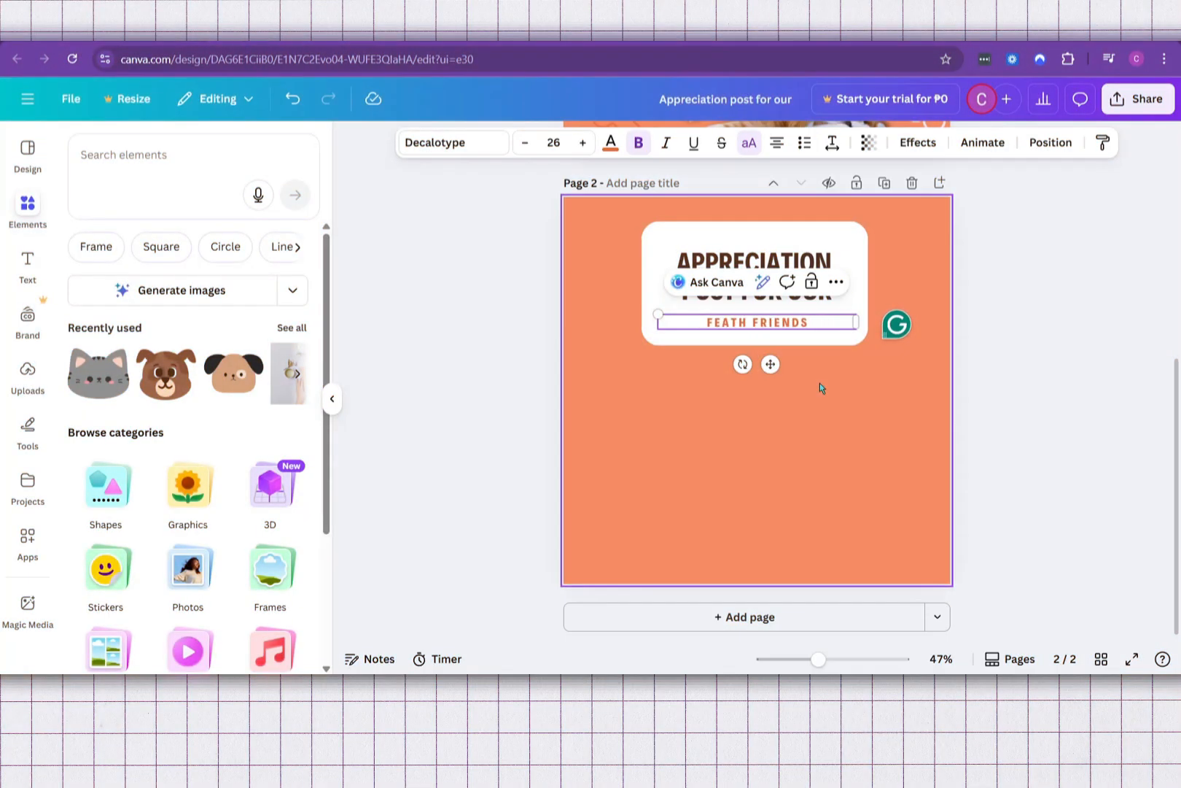
pyautogui.press('BackSpace')
pyautogui.press('BackSpace')
pyautogui.press('BackSpace')
pyautogui.press('BackSpace')
pyautogui.press('BackSpace')
pyautogui.write('FEATHE')
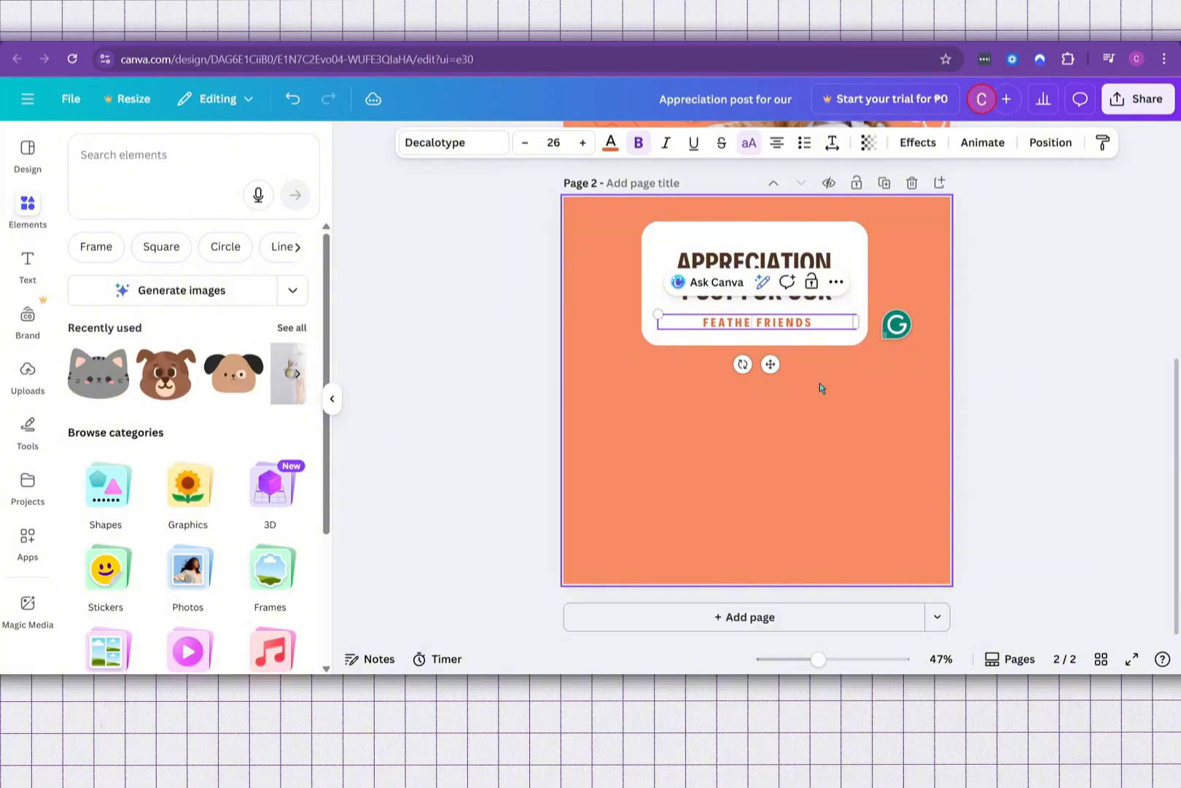
pyautogui.write('RED')
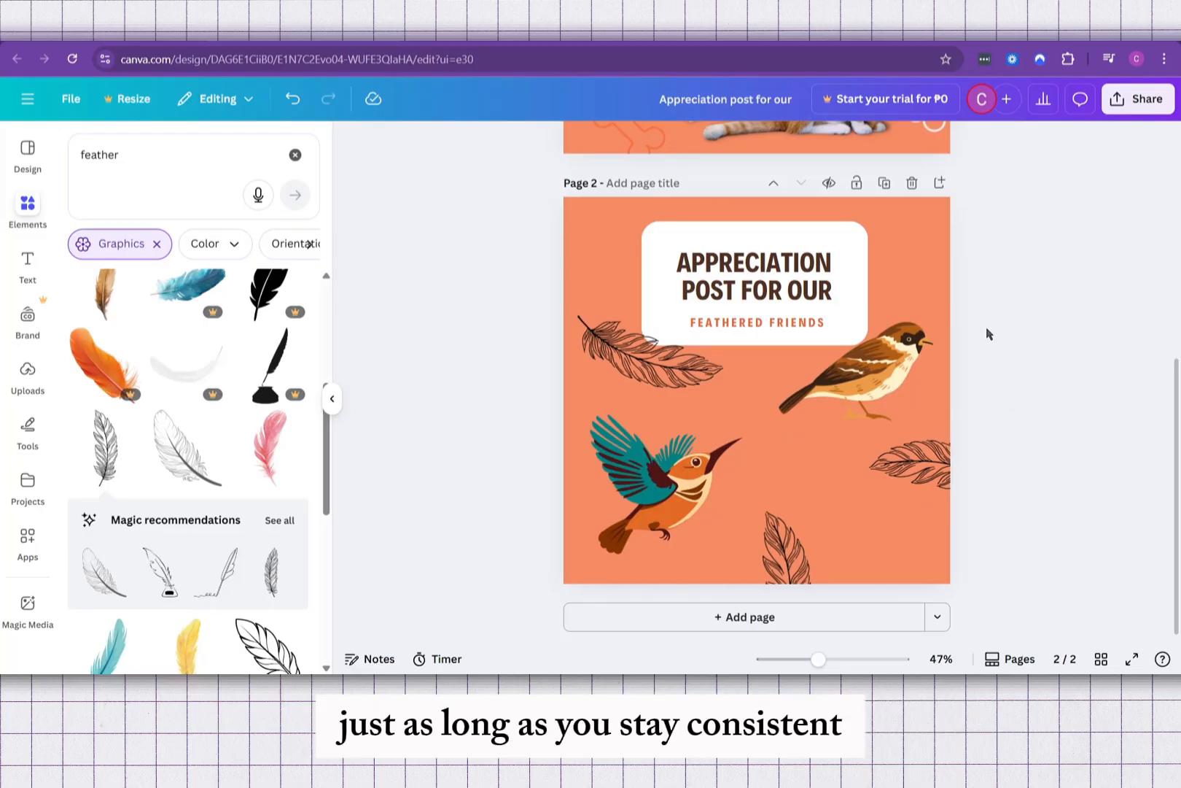
# Step: Compare the background color and headline text styling of page 2 with those of page 1
pyautogui.scroll(3, 948, 291)
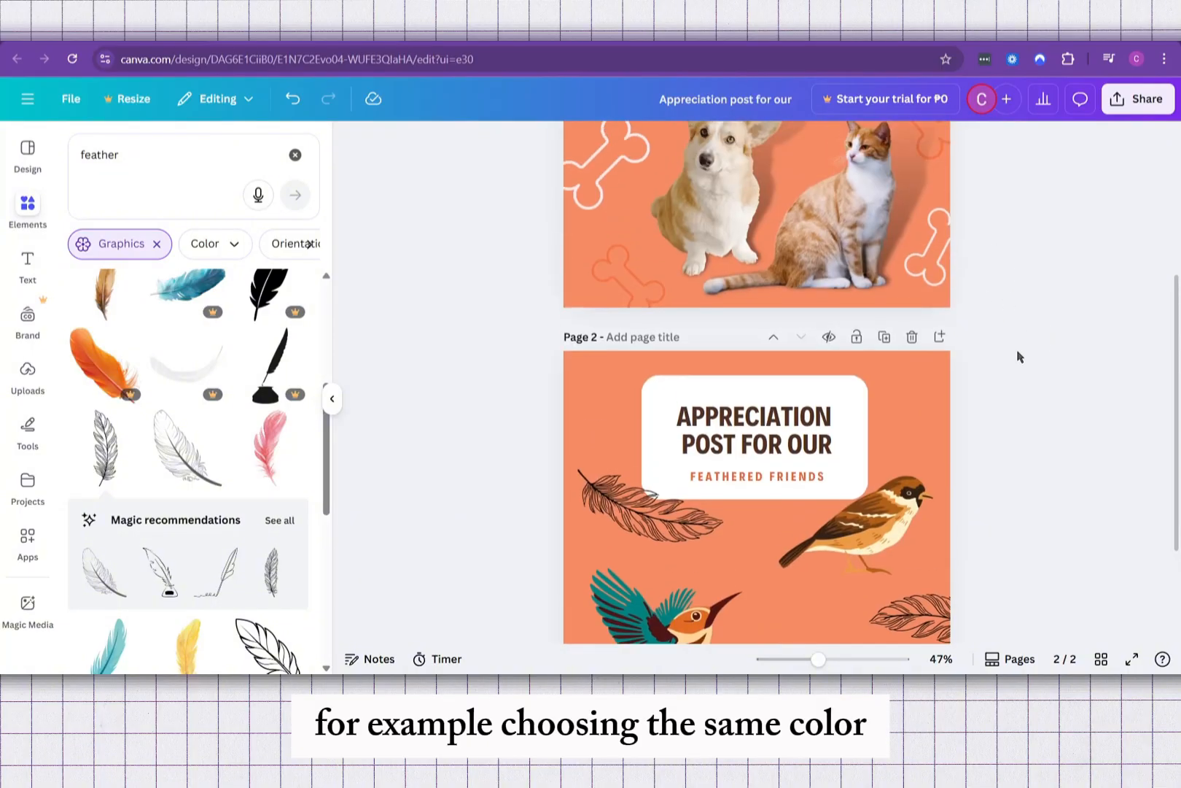
pyautogui.scroll(-2, 941, 361)
pyautogui.scroll(-1, 921, 361)
pyautogui.click(920, 258)
pyautogui.scroll(4, 893, 219)
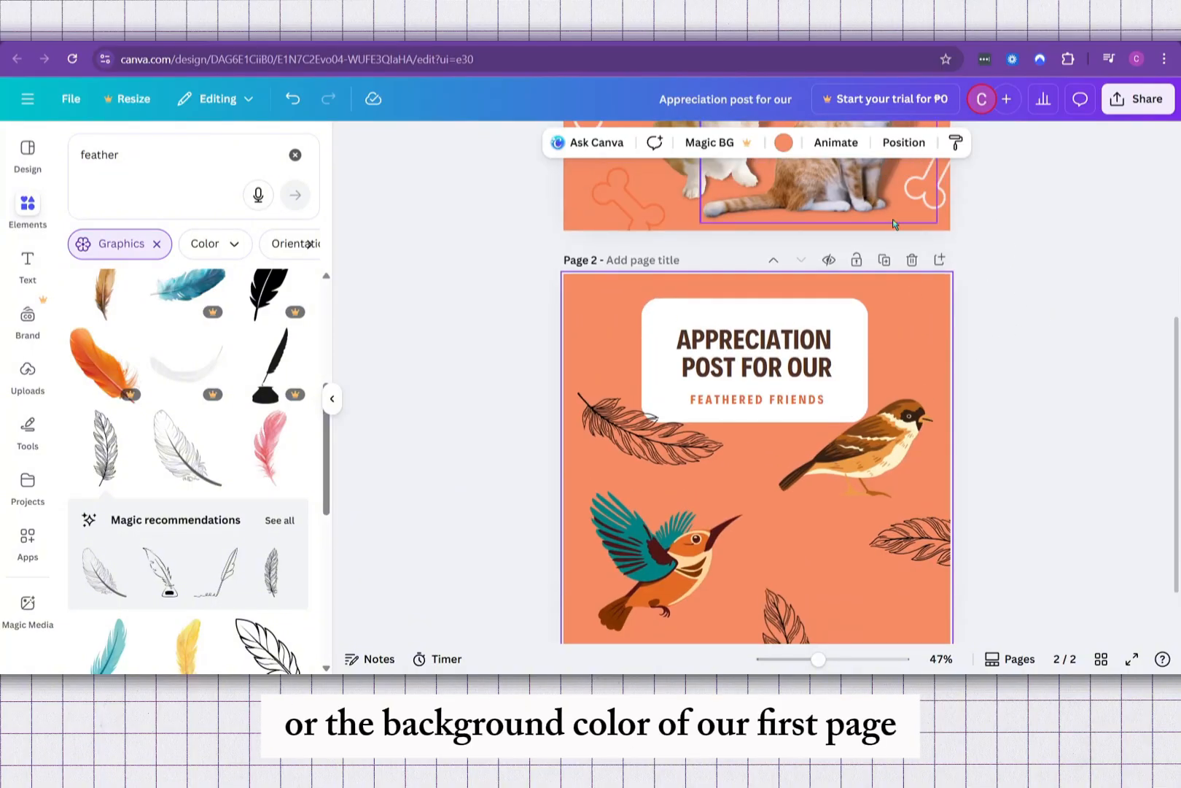
pyautogui.scroll(1, 974, 250)
pyautogui.scroll(-4, 1034, 414)
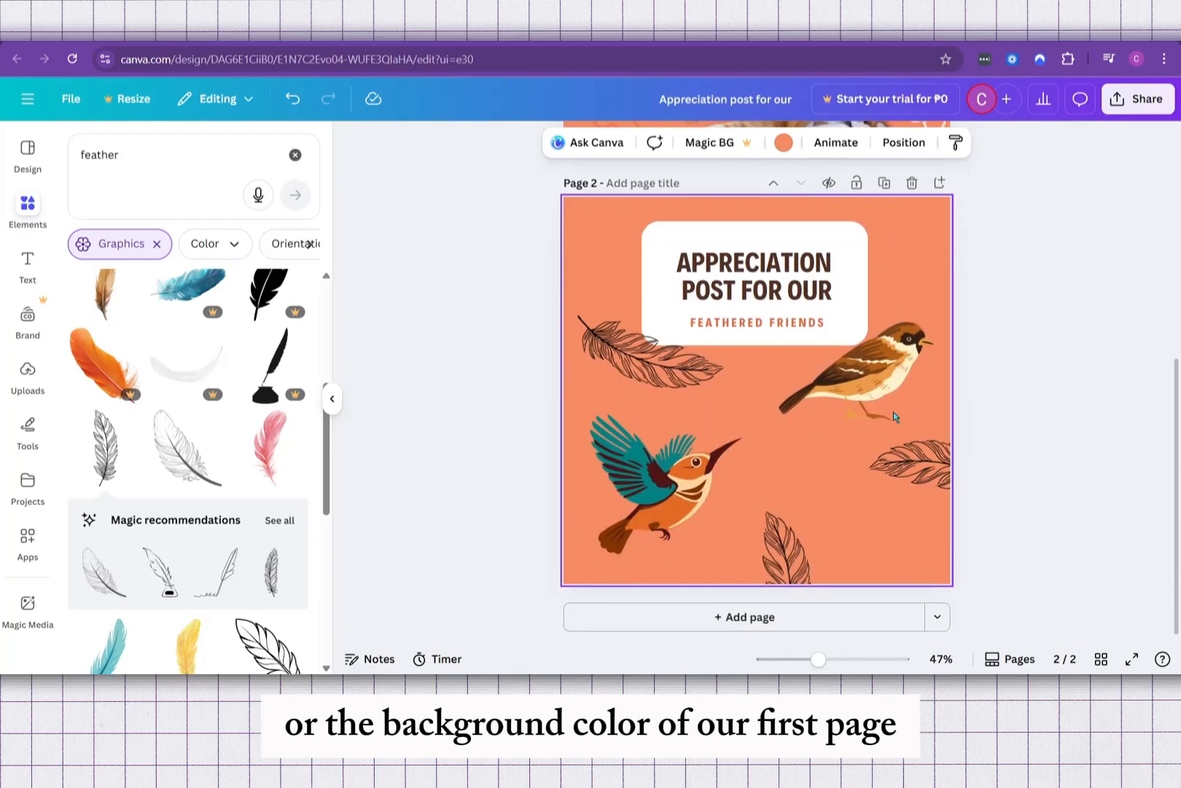
pyautogui.click(801, 289)
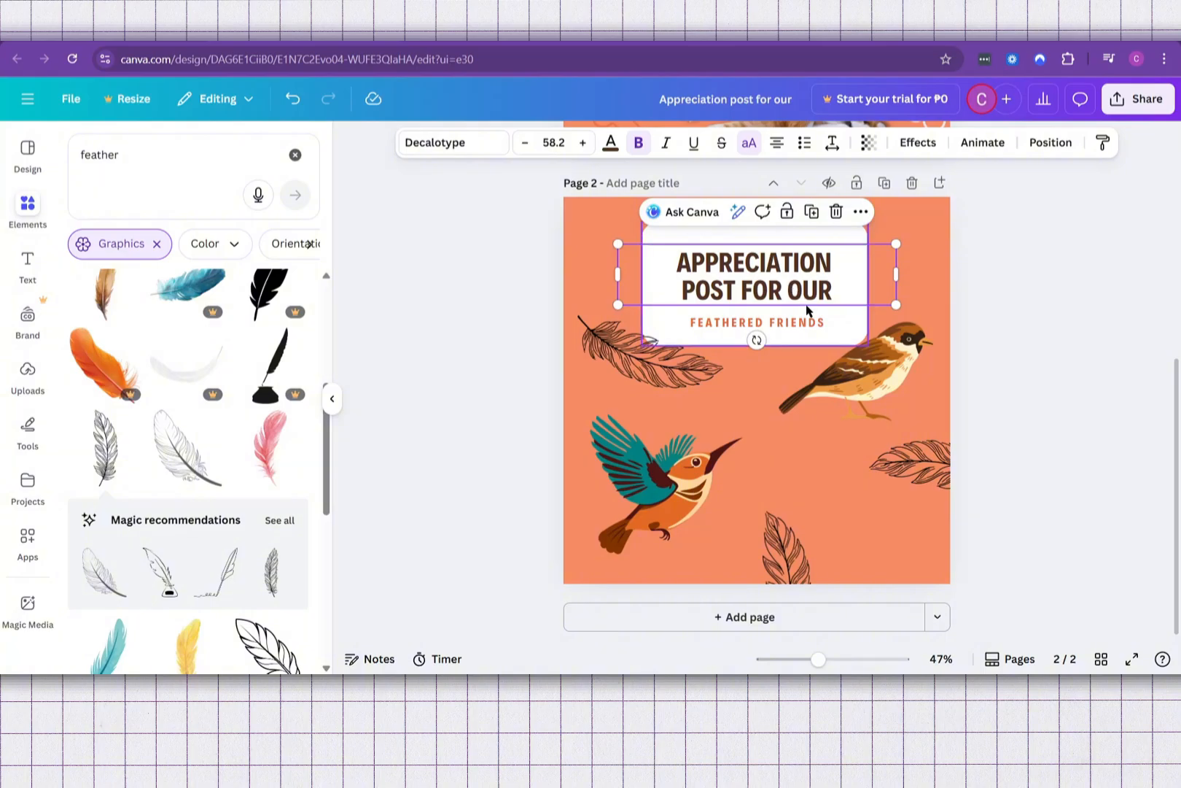
pyautogui.scroll(3, 1043, 423)
pyautogui.scroll(3, 1035, 416)
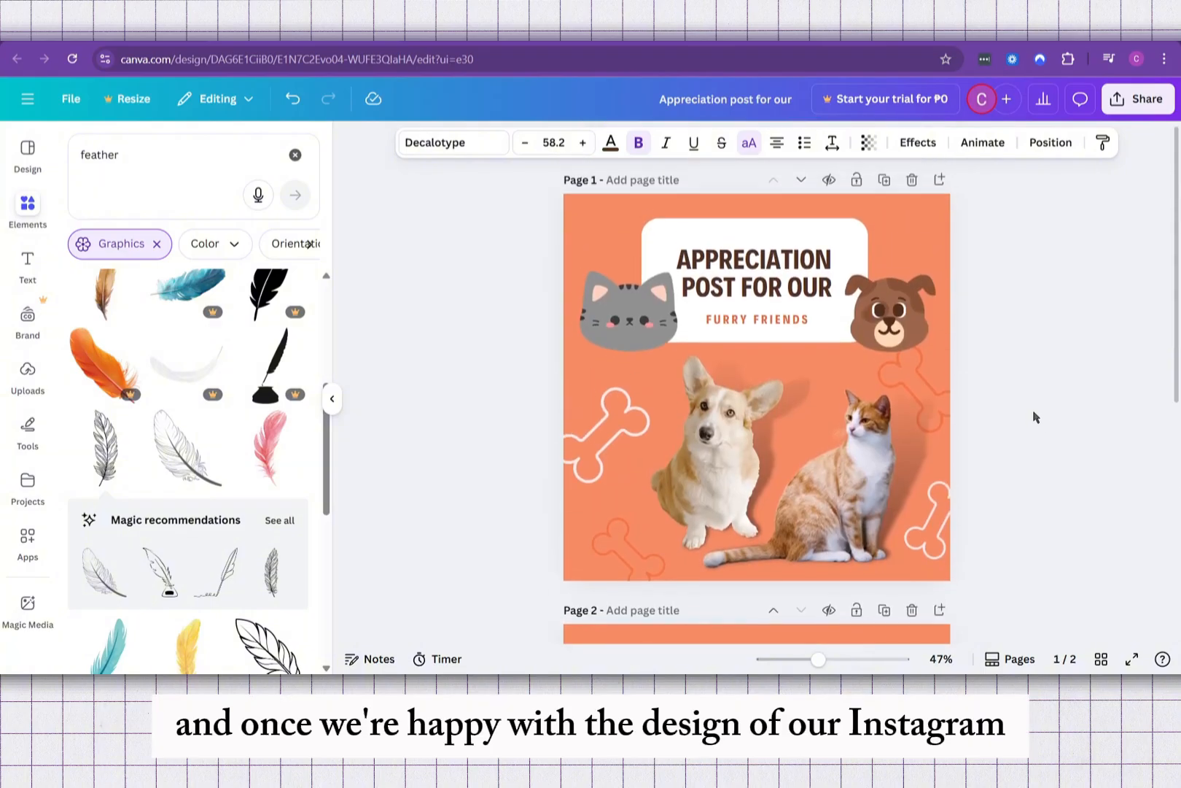
# Step: Set the design's download file type to JPG, check the export options for both pages, and close the sharing options
pyautogui.scroll(-1, 1150, 455)
pyautogui.scroll(-3, 1145, 455)
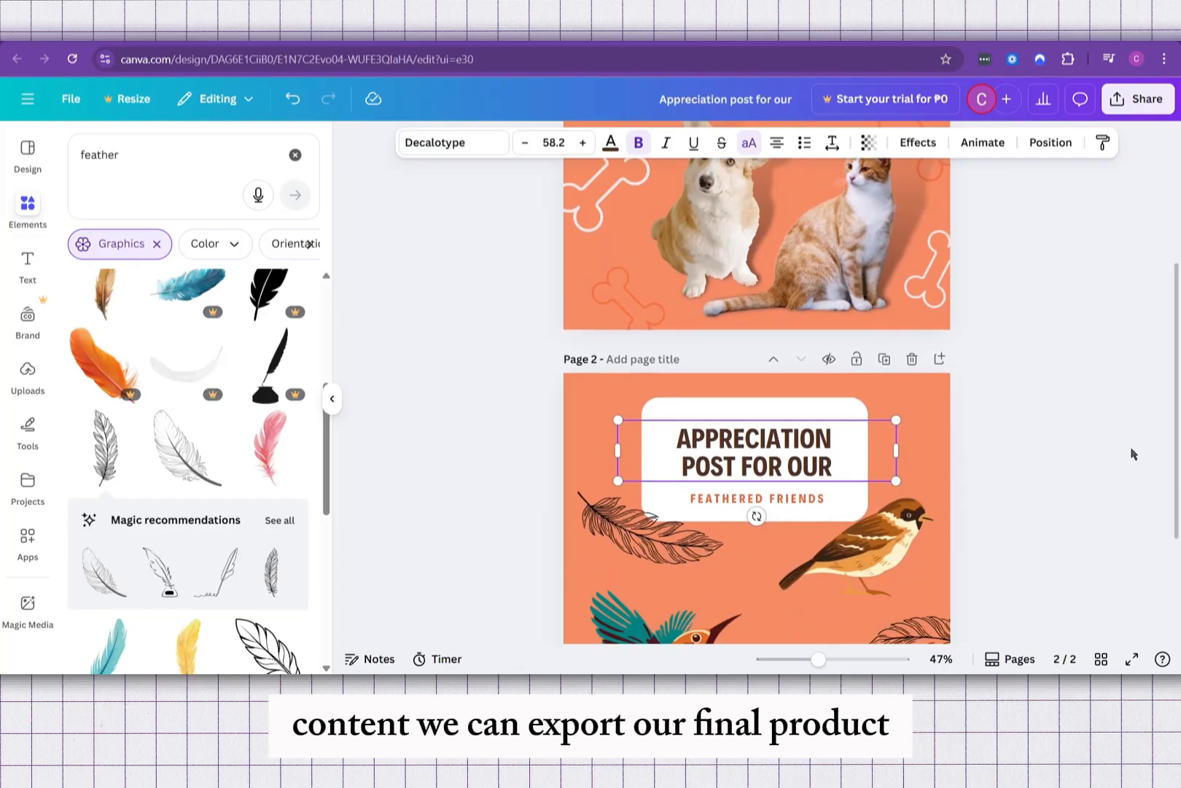
pyautogui.scroll(-2, 983, 423)
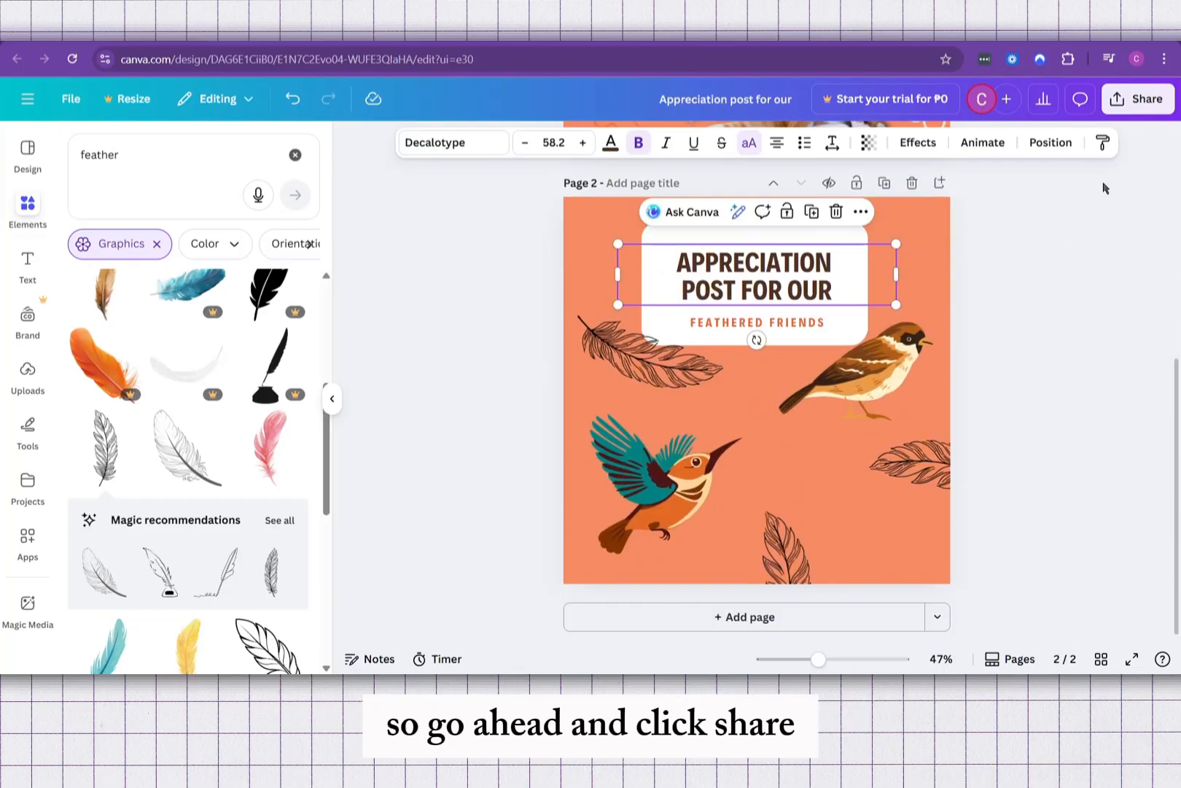
pyautogui.click(1142, 102)
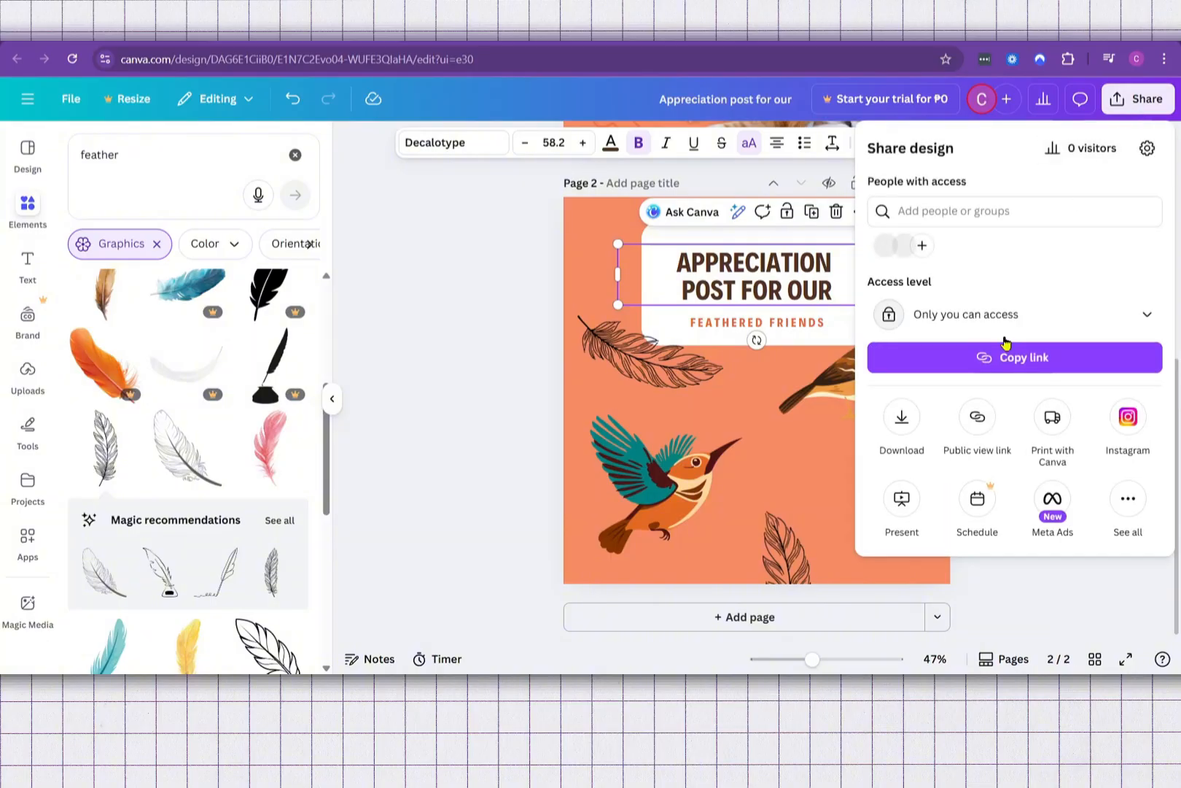
pyautogui.click(902, 415)
pyautogui.click(948, 207)
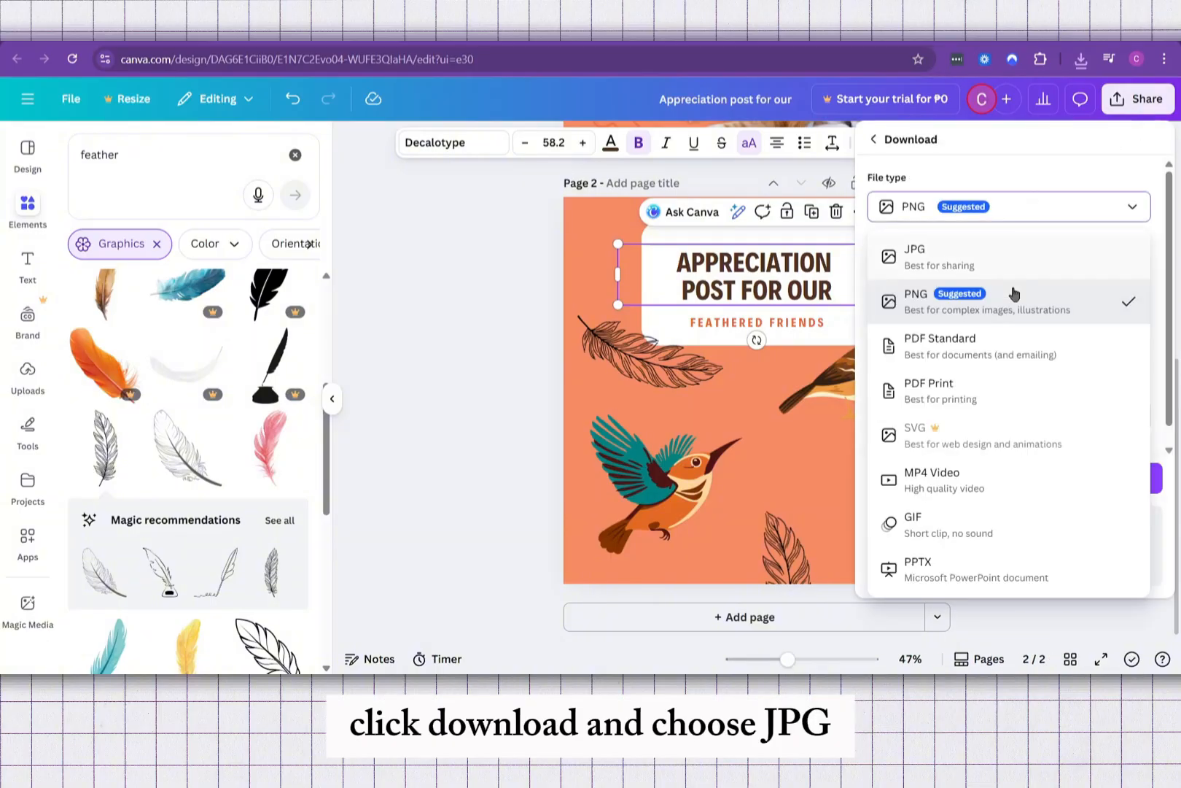
pyautogui.click(960, 268)
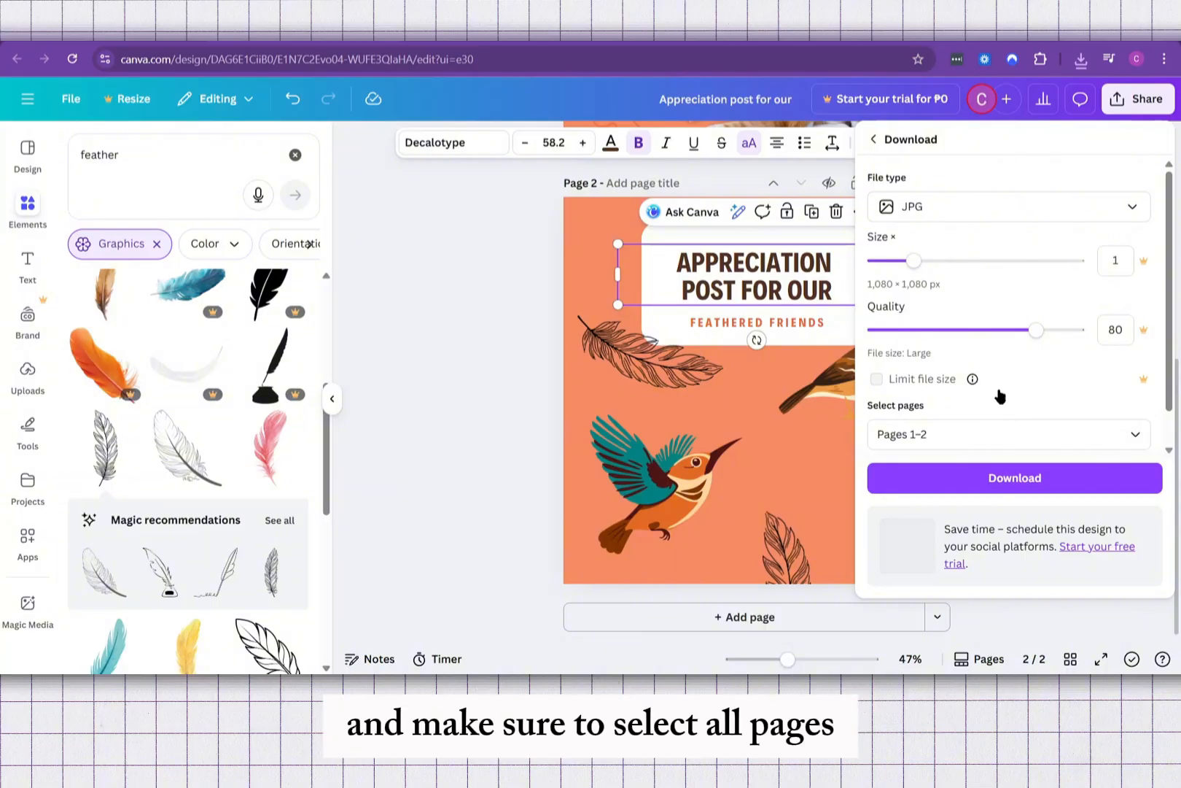
pyautogui.scroll(-1, 999, 397)
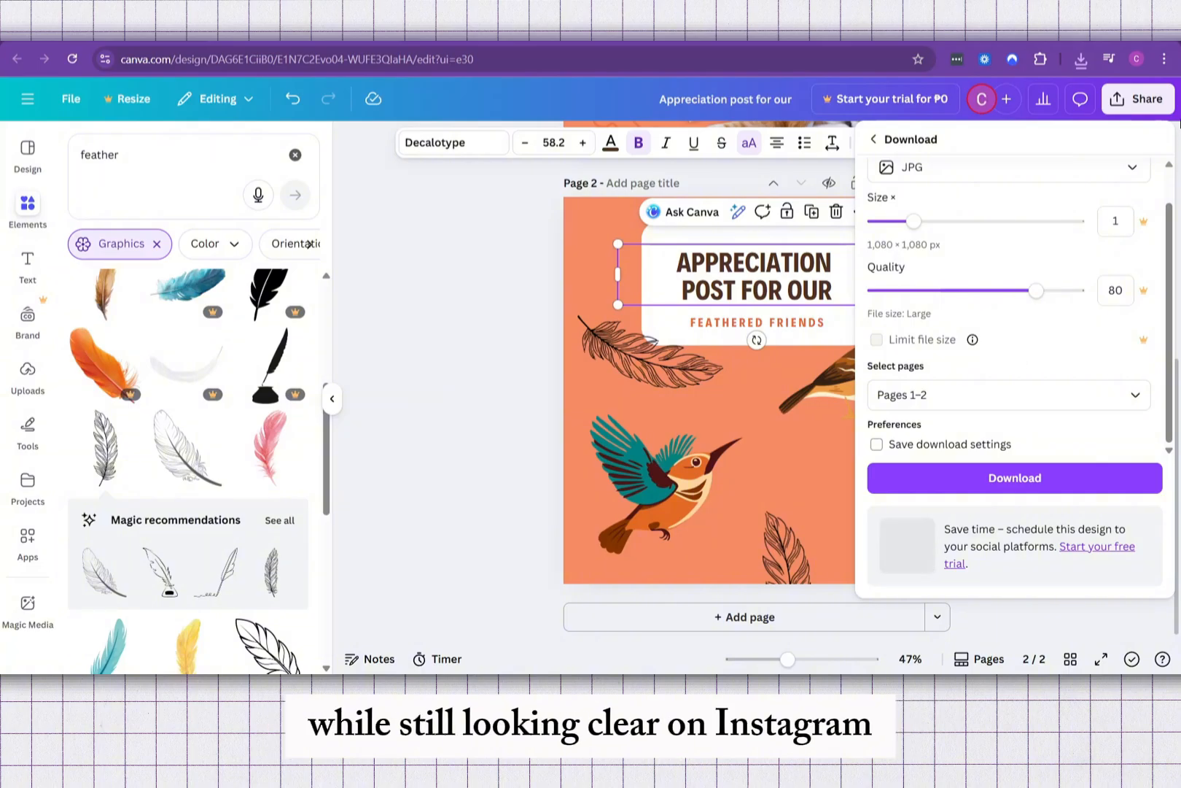
pyautogui.click(1135, 103)
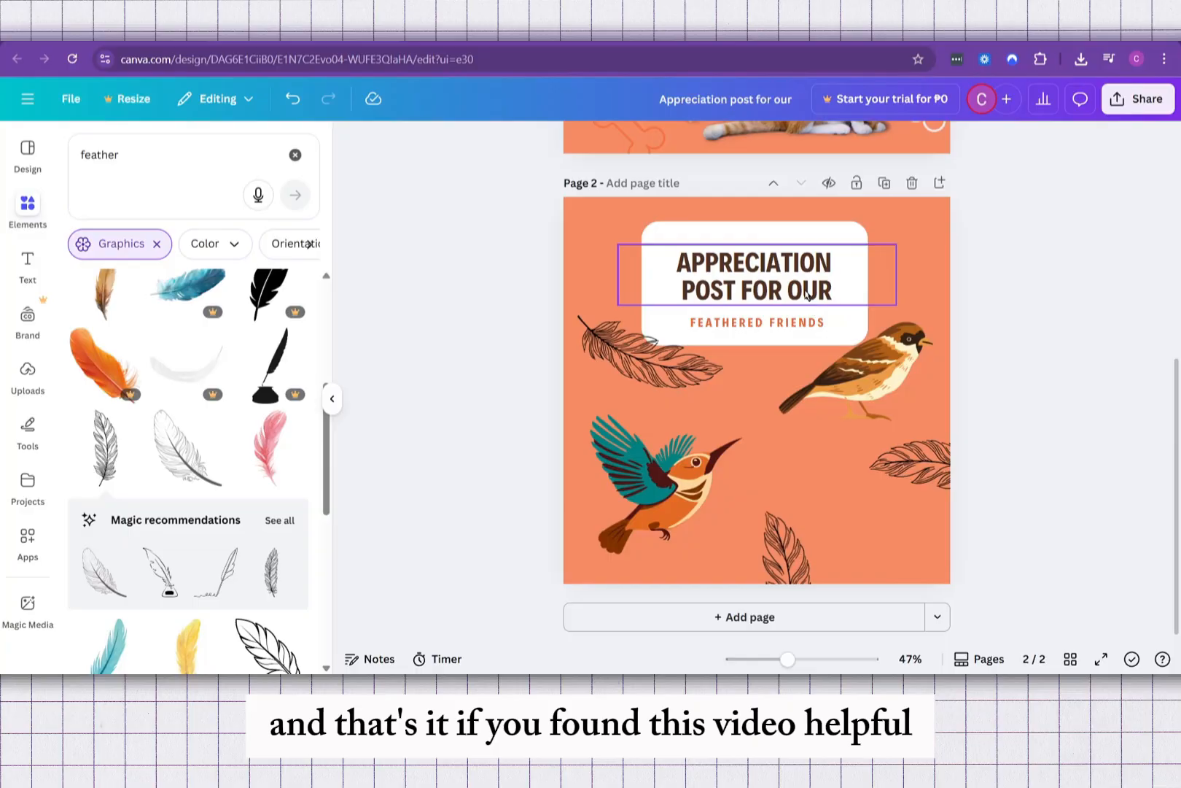